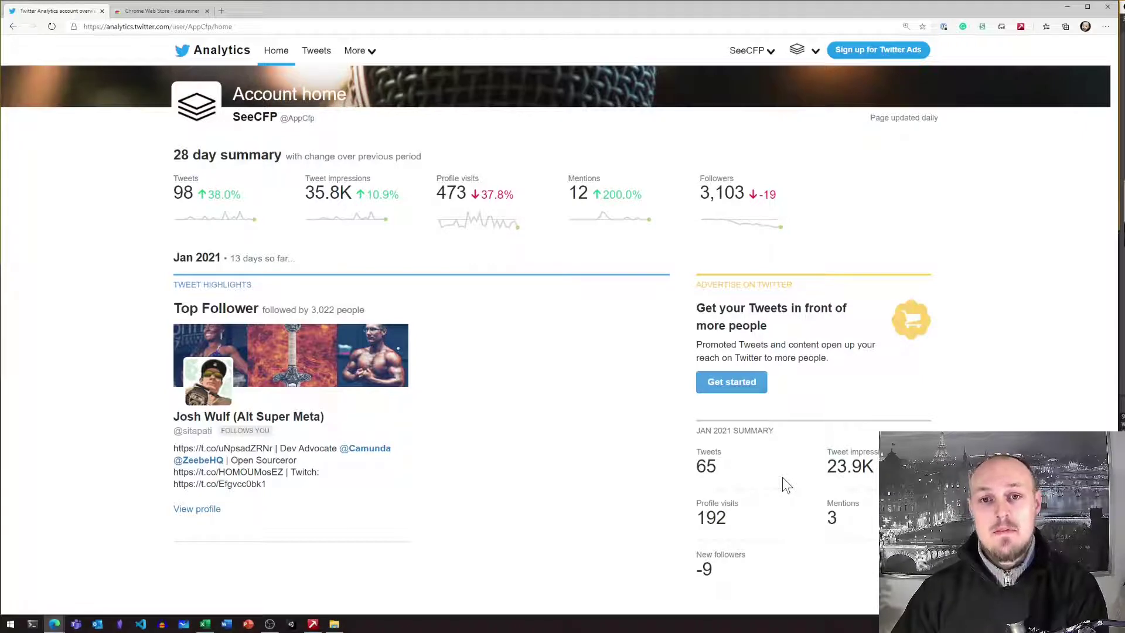
View the Chrome Web Store results for data miner, and start a new Data Miner recipe on the Twitter Analytics account home page.
{"action": "left_click", "coordinate": [170, 11]}
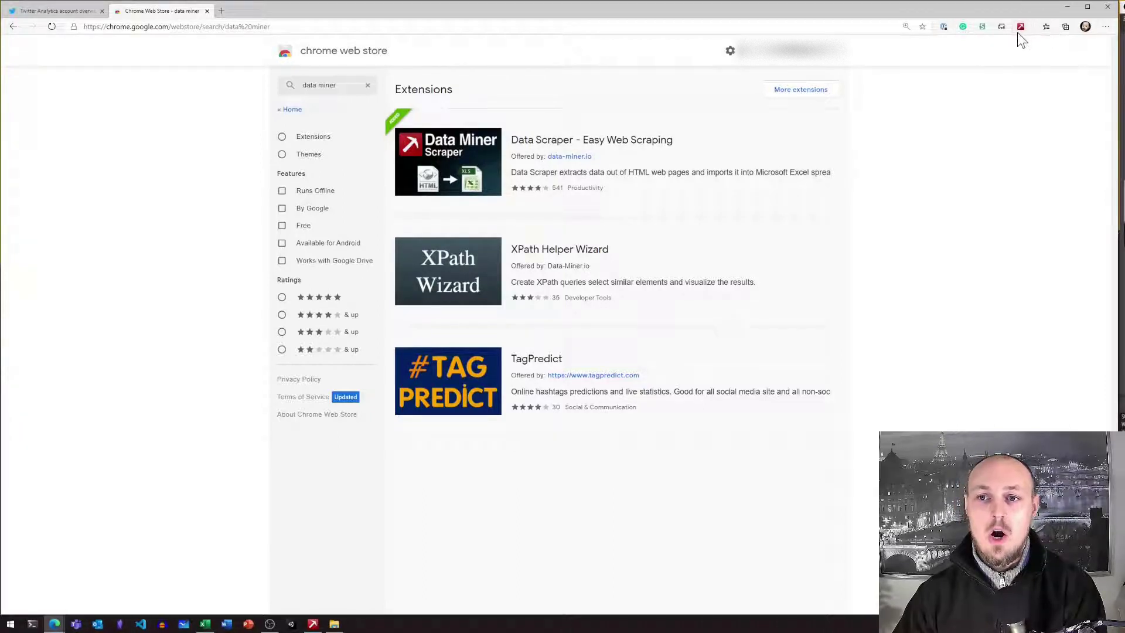
{"action": "left_click", "coordinate": [77, 13]}
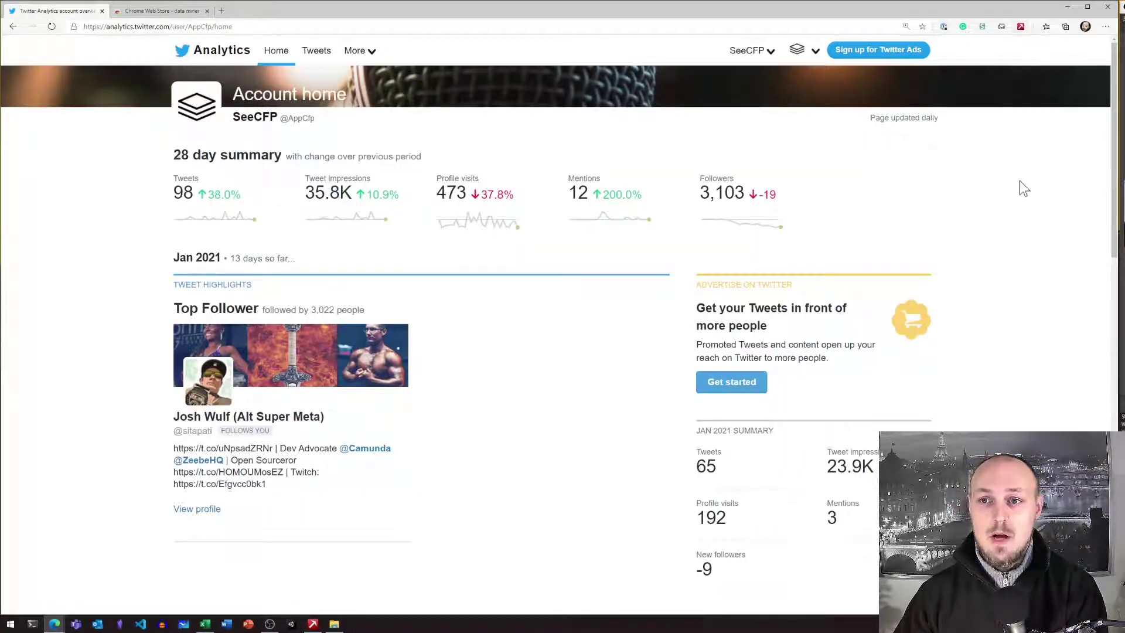
{"action": "left_click", "coordinate": [1021, 26]}
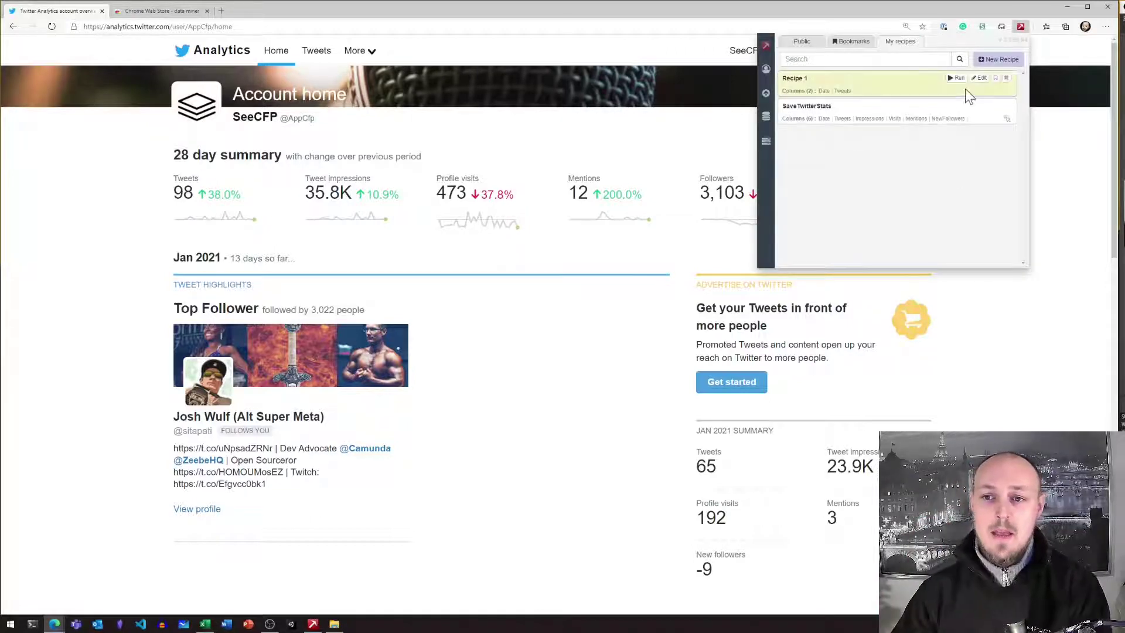
{"action": "left_click", "coordinate": [1001, 61]}
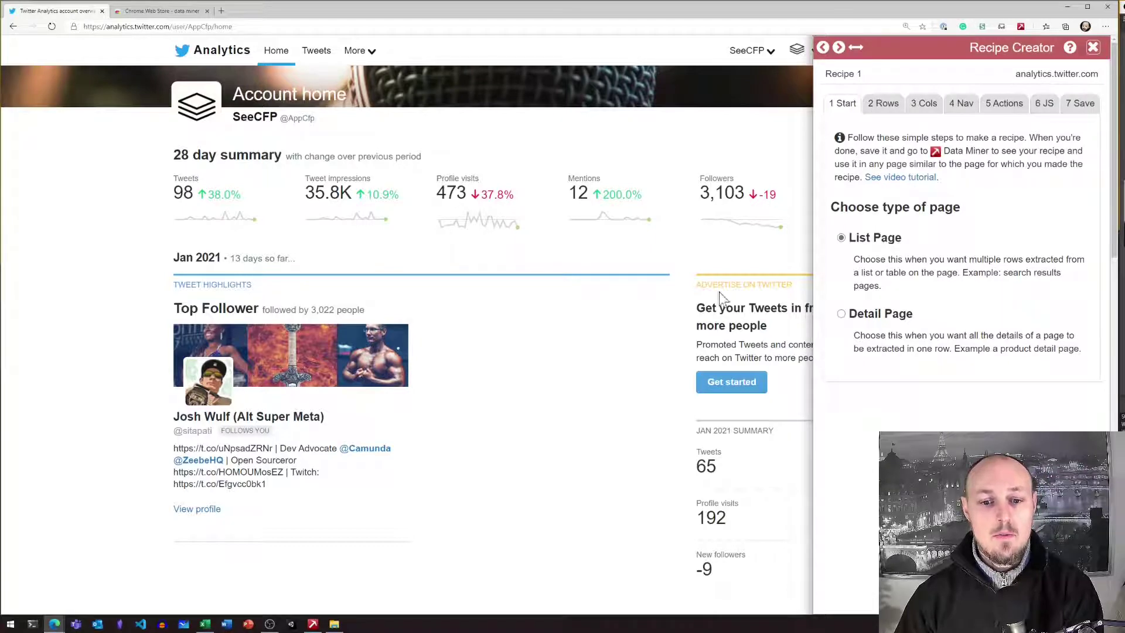
Define the recipe's rows from the monthly summary column, using the class home-column-secondary as the selector.
{"action": "left_click", "coordinate": [883, 103]}
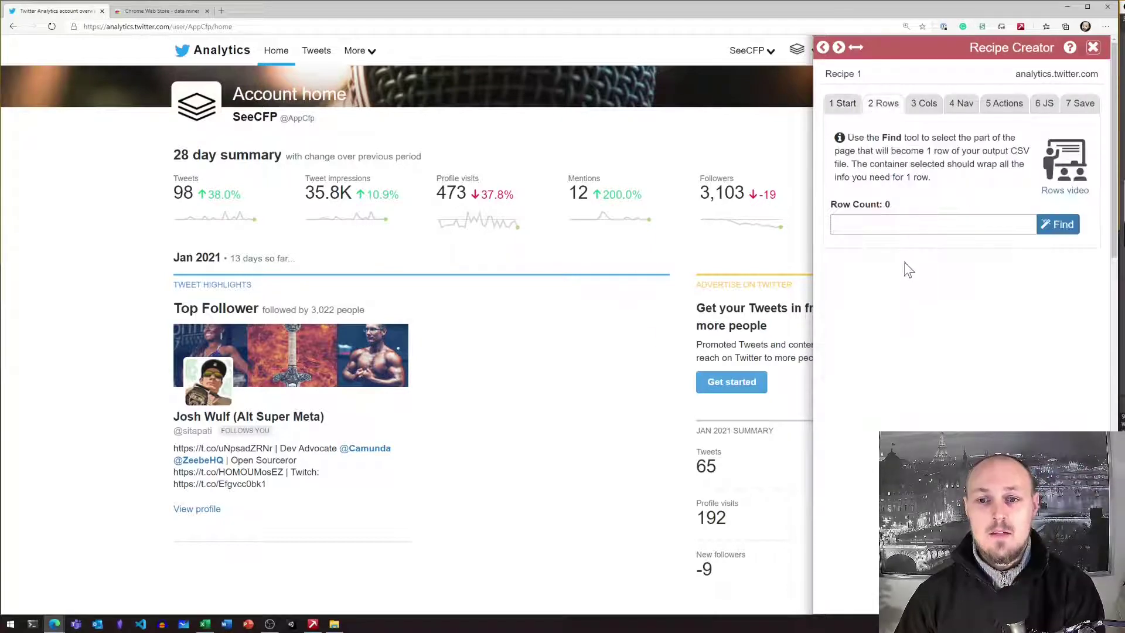
{"action": "left_click", "coordinate": [1057, 224]}
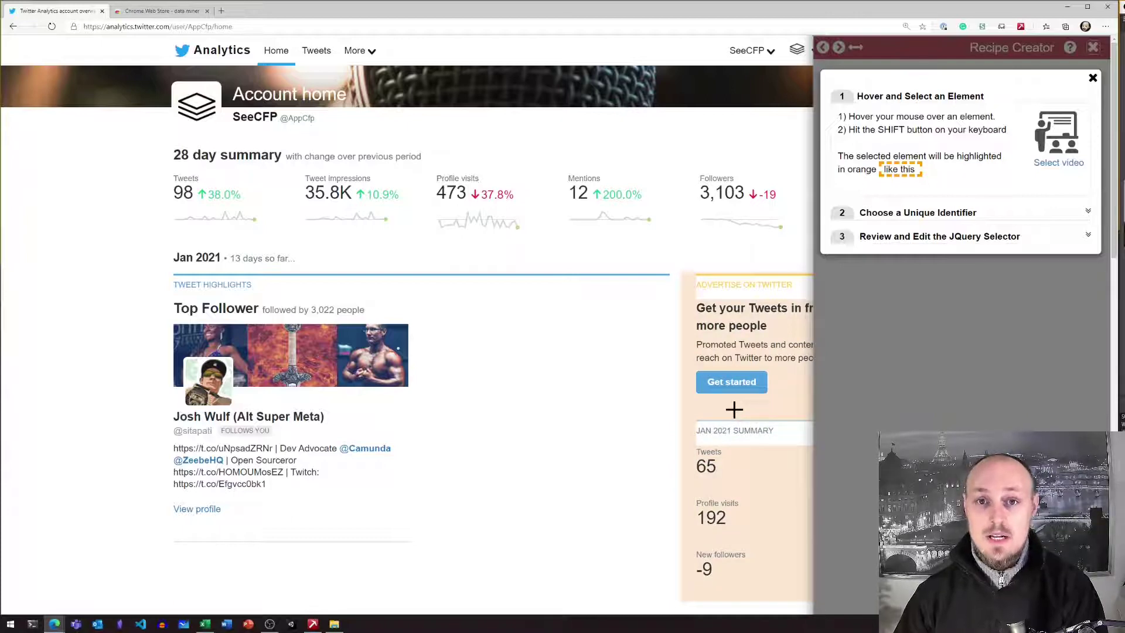
{"action": "key", "text": "shift"}
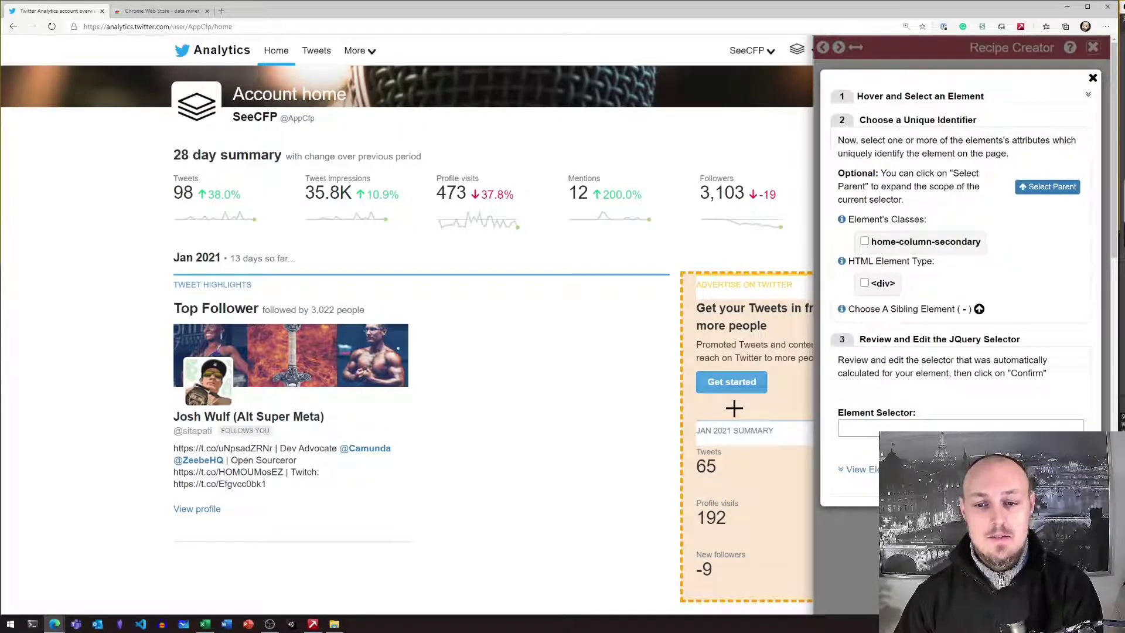
{"action": "scroll", "coordinate": [665, 398], "scroll_direction": "down", "scroll_amount": 4}
{"action": "scroll", "coordinate": [665, 397], "scroll_direction": "up", "scroll_amount": 1}
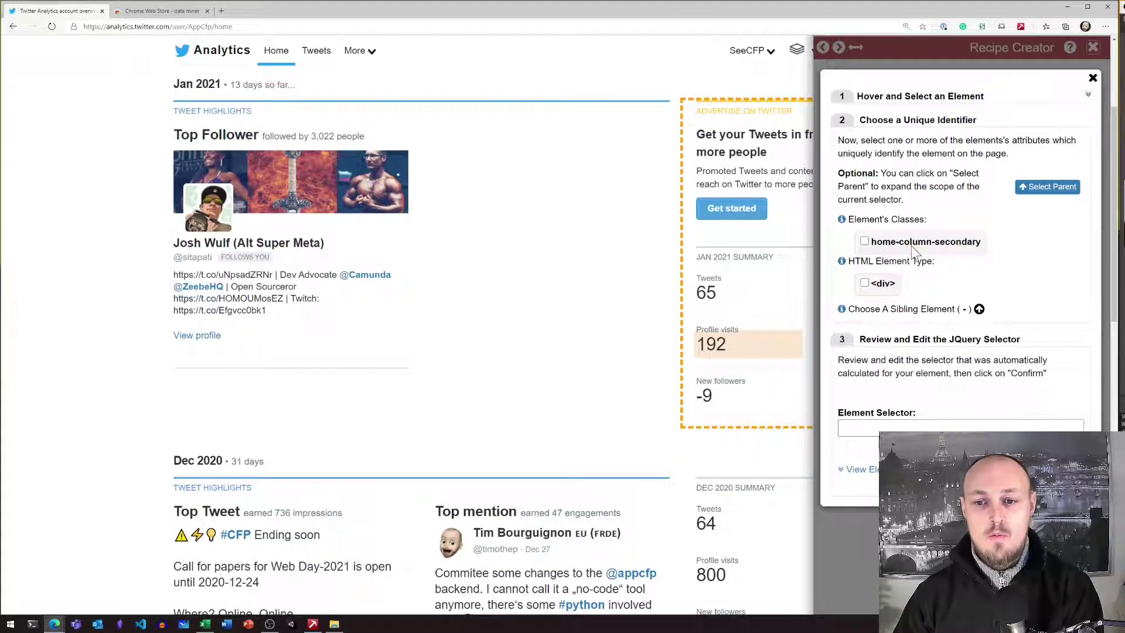
{"action": "left_click", "coordinate": [865, 242]}
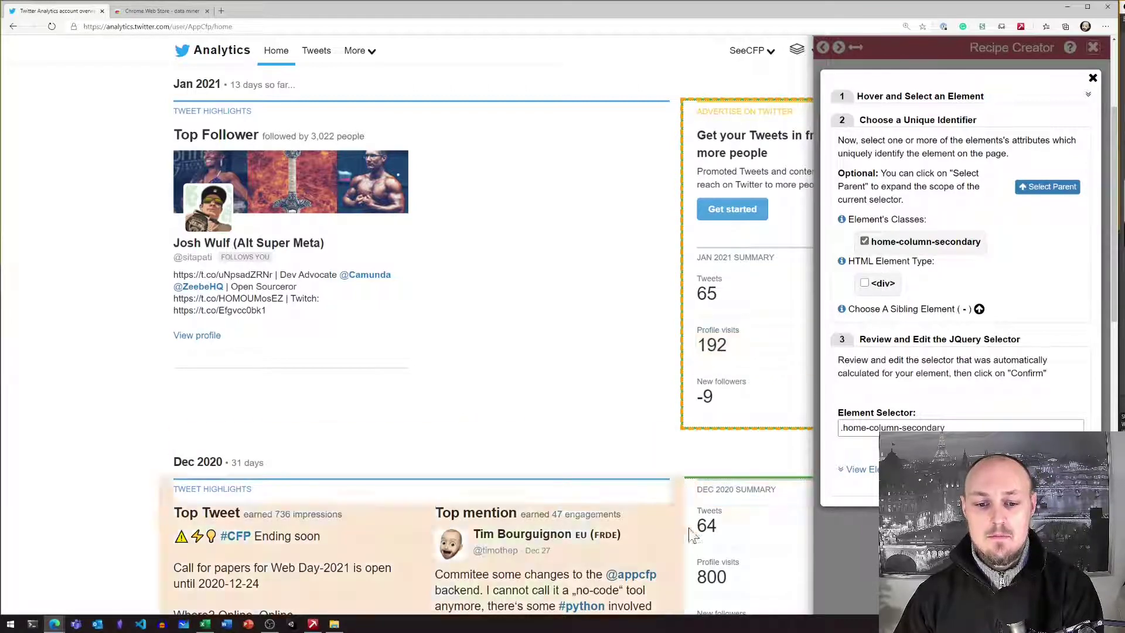
{"action": "scroll", "coordinate": [718, 516], "scroll_direction": "down", "scroll_amount": 2}
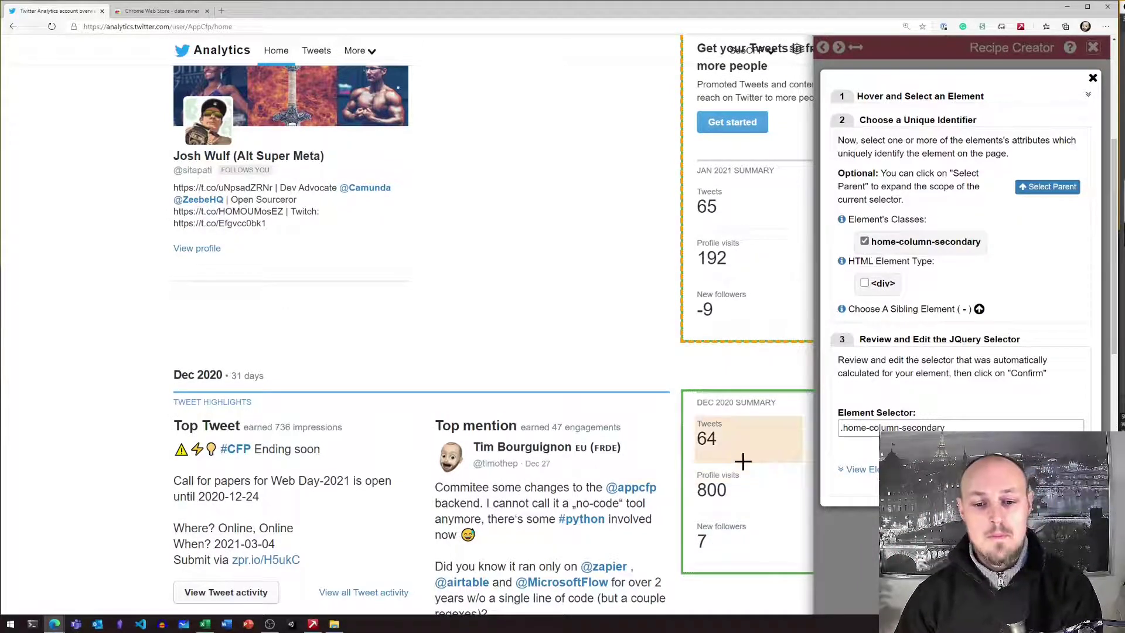
{"action": "scroll", "coordinate": [754, 463], "scroll_direction": "up", "scroll_amount": 2}
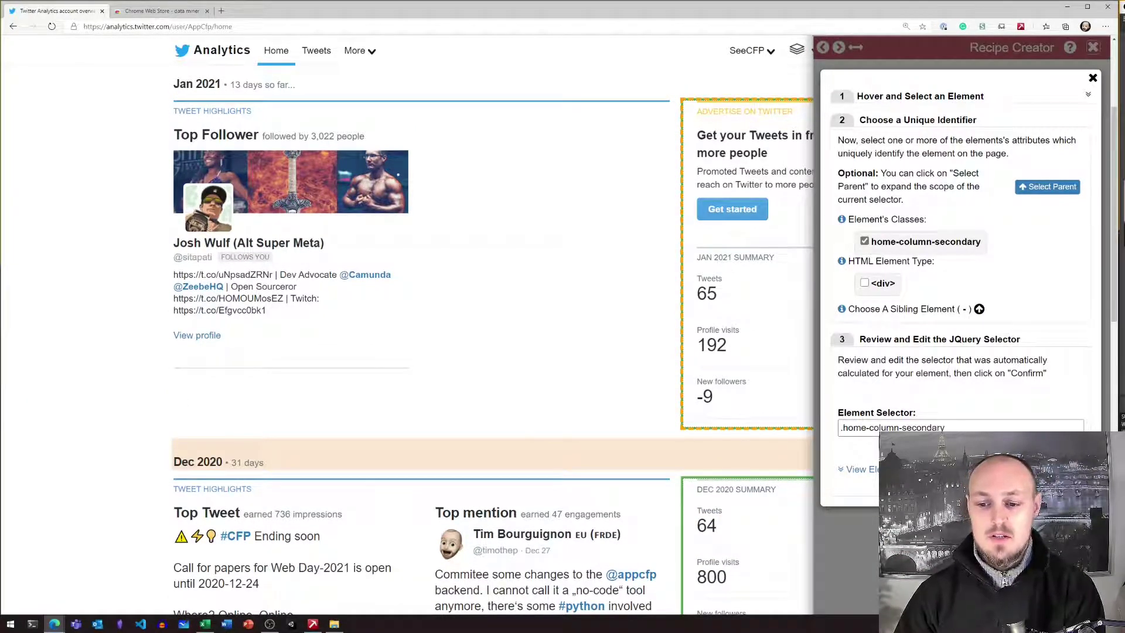
{"action": "left_click", "coordinate": [1059, 470]}
Name the first column Date and map it to the month summary heading with the class home-group-header.
{"action": "left_click", "coordinate": [925, 104]}
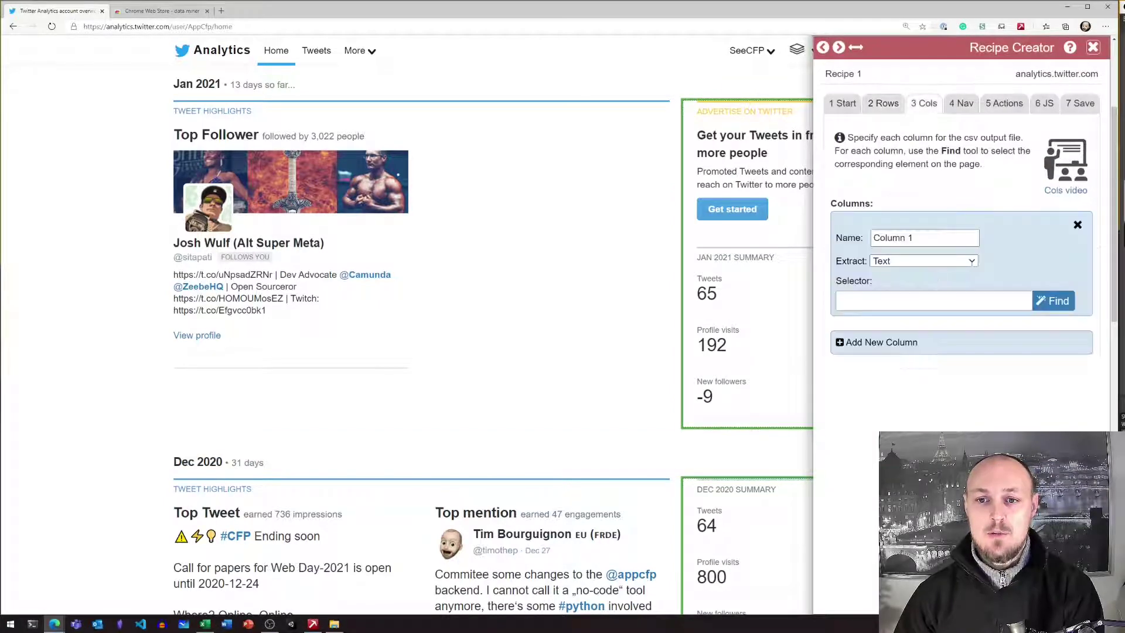
{"action": "left_click", "coordinate": [924, 238]}
{"action": "key", "text": "ctrl+a"}
{"action": "type", "text": "Date"}
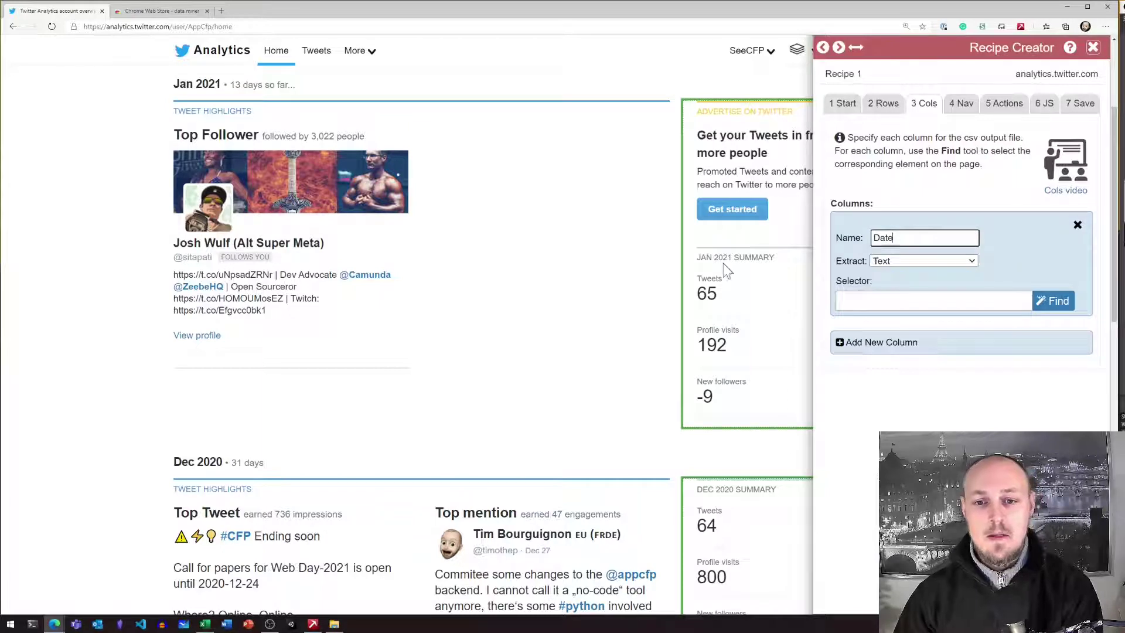
{"action": "left_click", "coordinate": [1054, 300]}
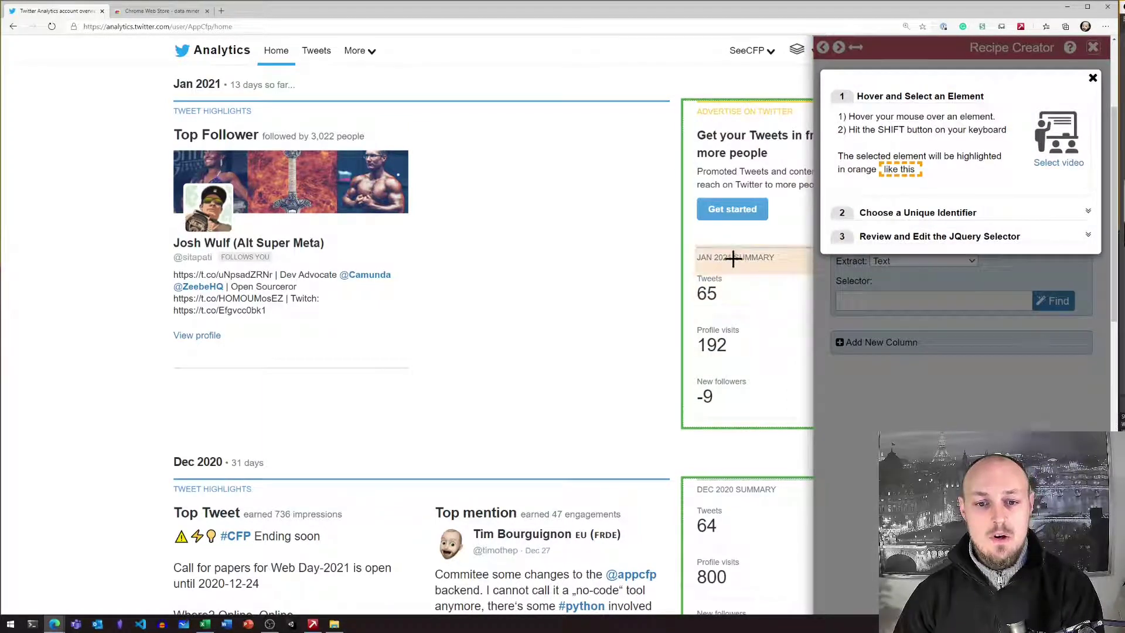
{"action": "key", "text": "shift"}
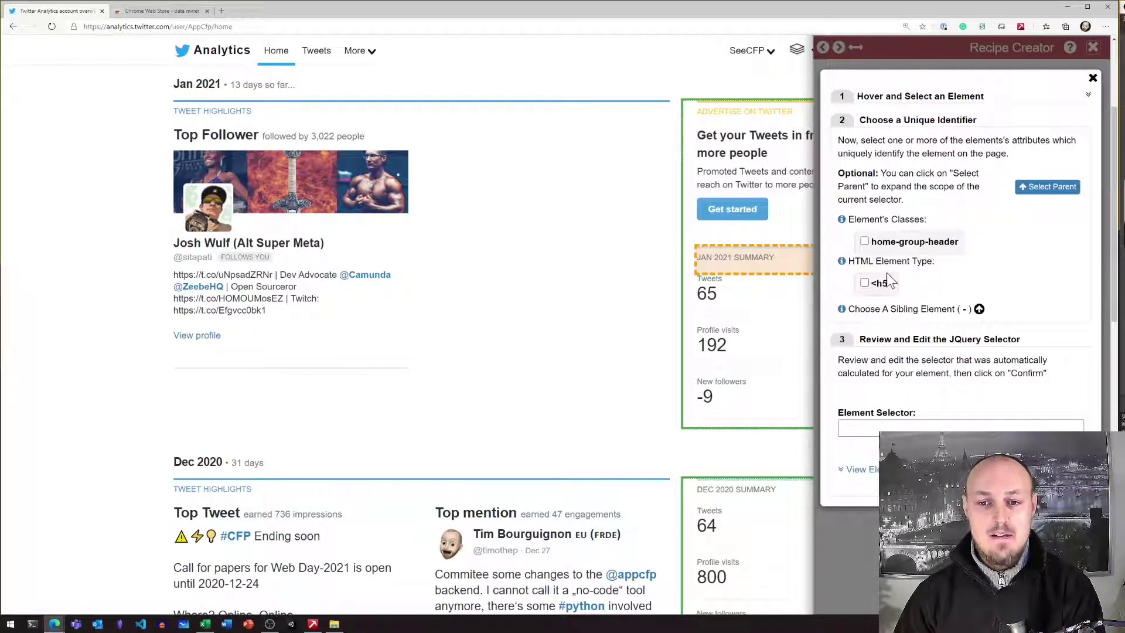
{"action": "left_click", "coordinate": [865, 242]}
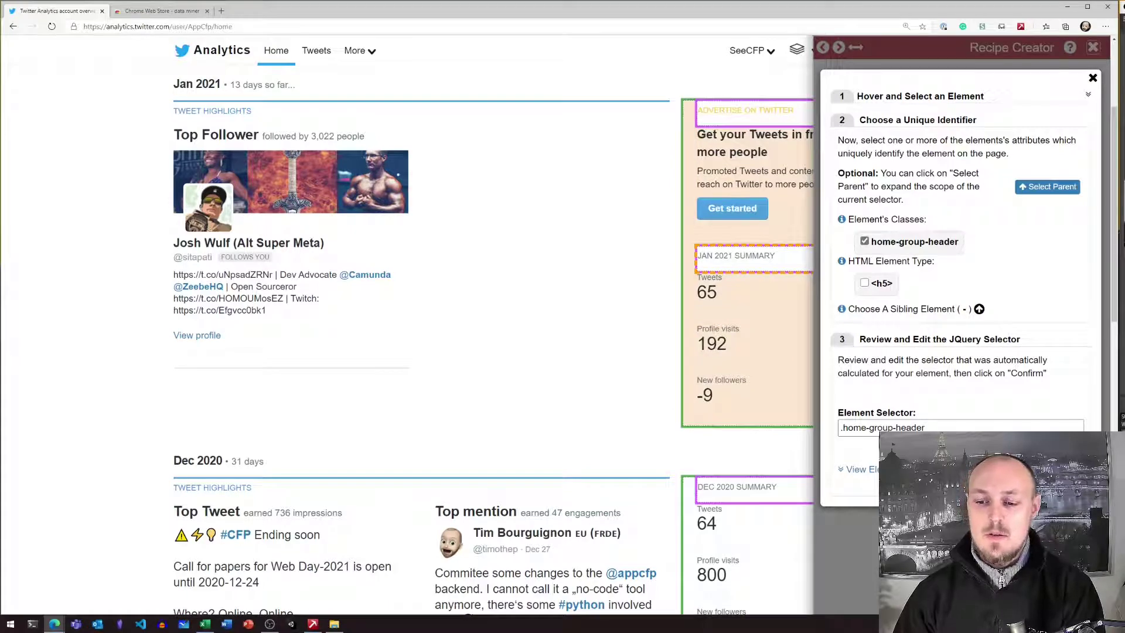
{"action": "left_click", "coordinate": [1056, 470]}
Add a second column named Tweets and map it to the tweet count with the class metric-tweets.
{"action": "left_click", "coordinate": [900, 342]}
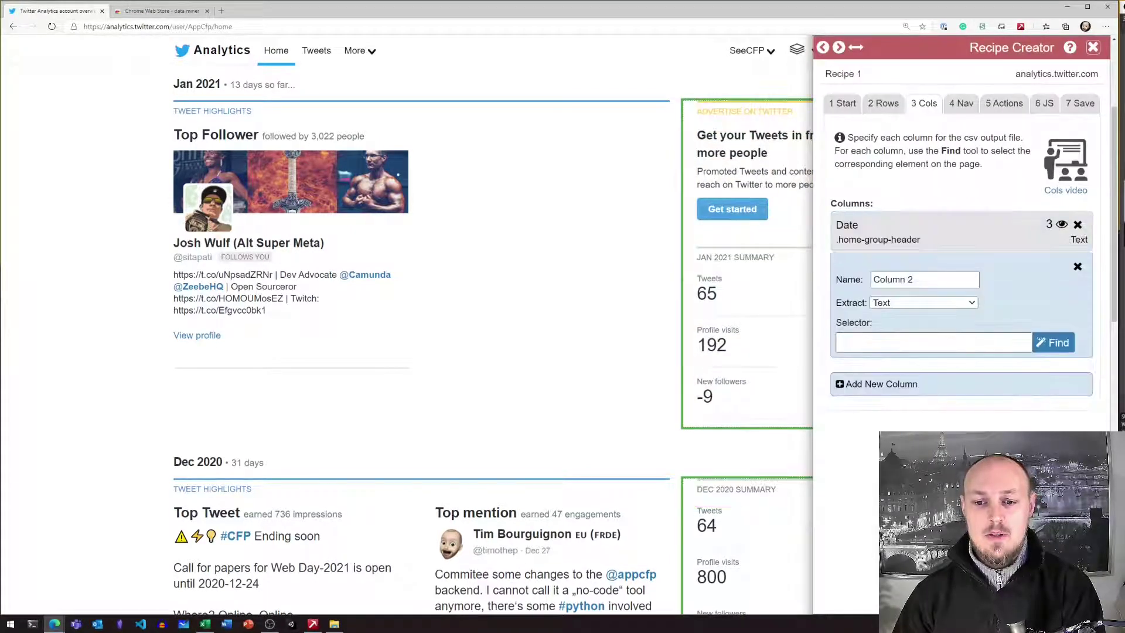
{"action": "left_click", "coordinate": [835, 279]}
{"action": "type", "text": "Tweets"}
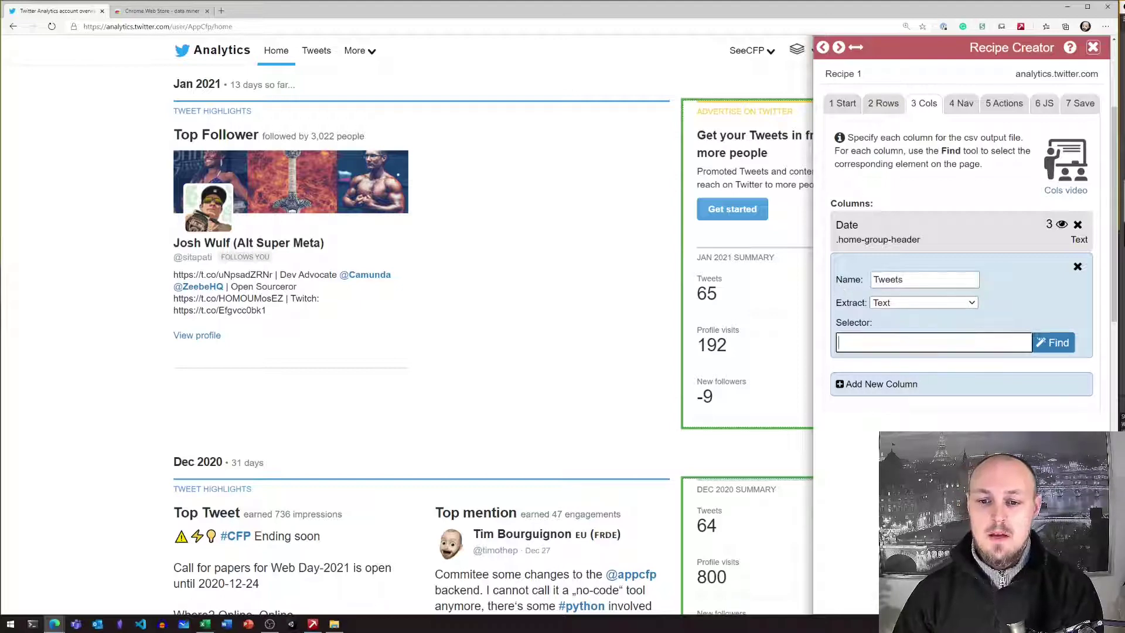
{"action": "left_click", "coordinate": [1037, 342]}
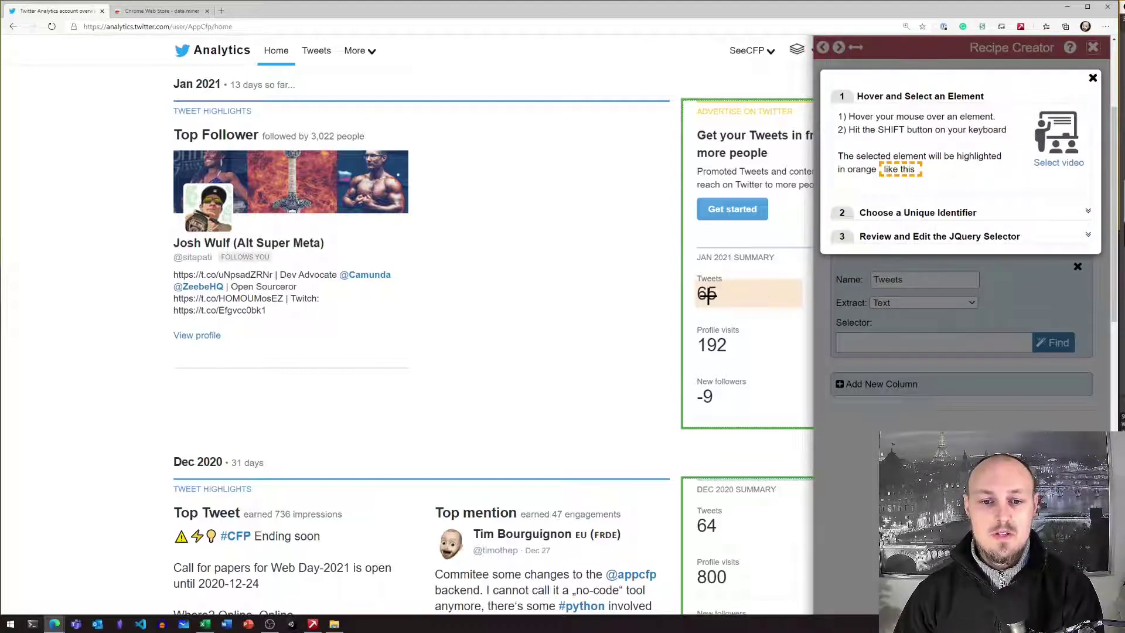
{"action": "key", "text": "shift"}
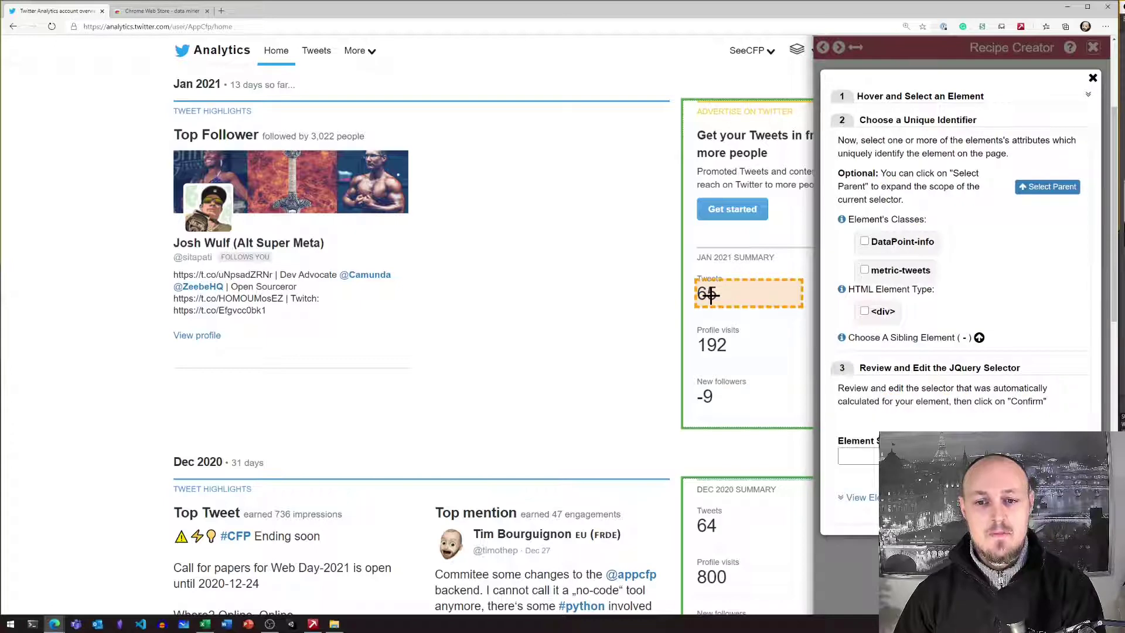
{"action": "left_click", "coordinate": [864, 270]}
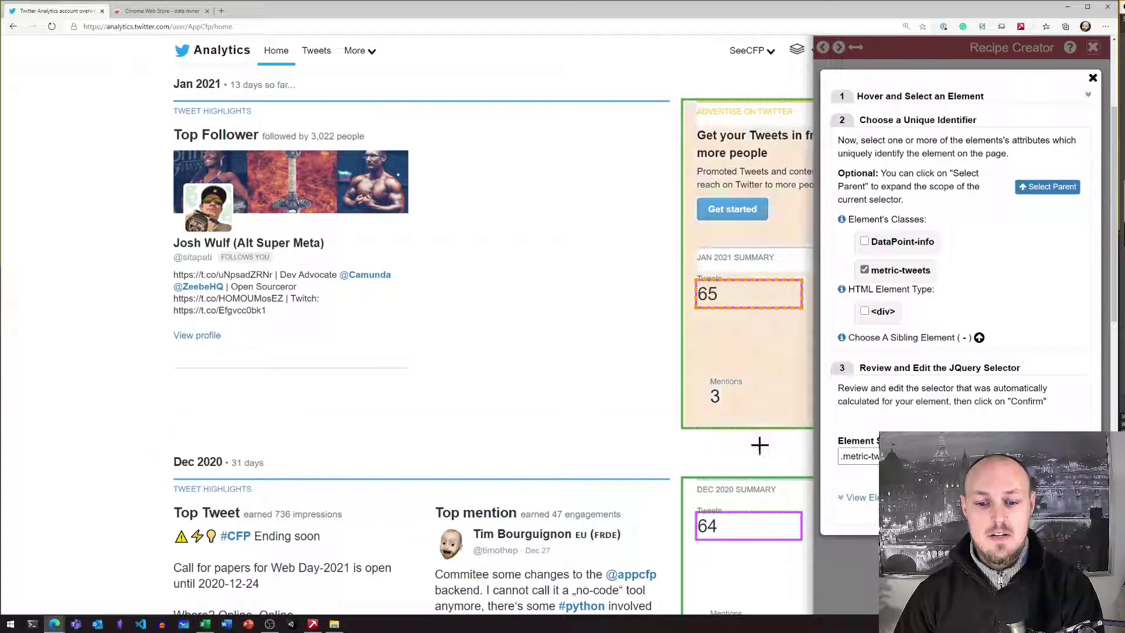
{"action": "left_click", "coordinate": [1055, 457]}
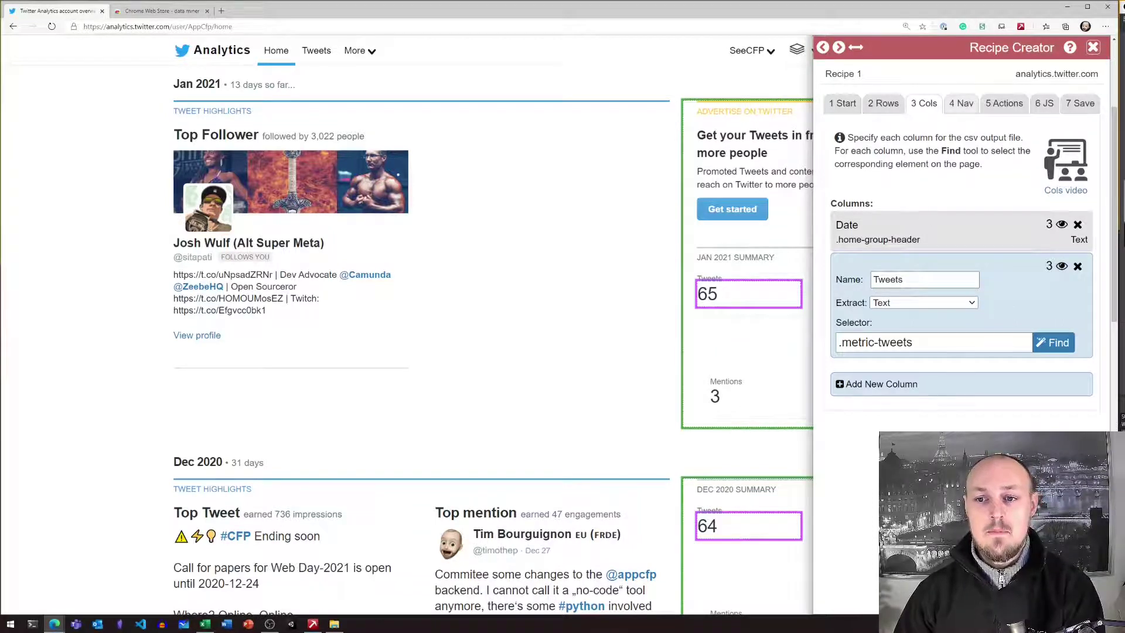
Review the recipe's pagination settings, the available pre-scrape actions such as clicking elements or scrolling to page end, and the JavaScript options.
{"action": "left_click", "coordinate": [961, 103]}
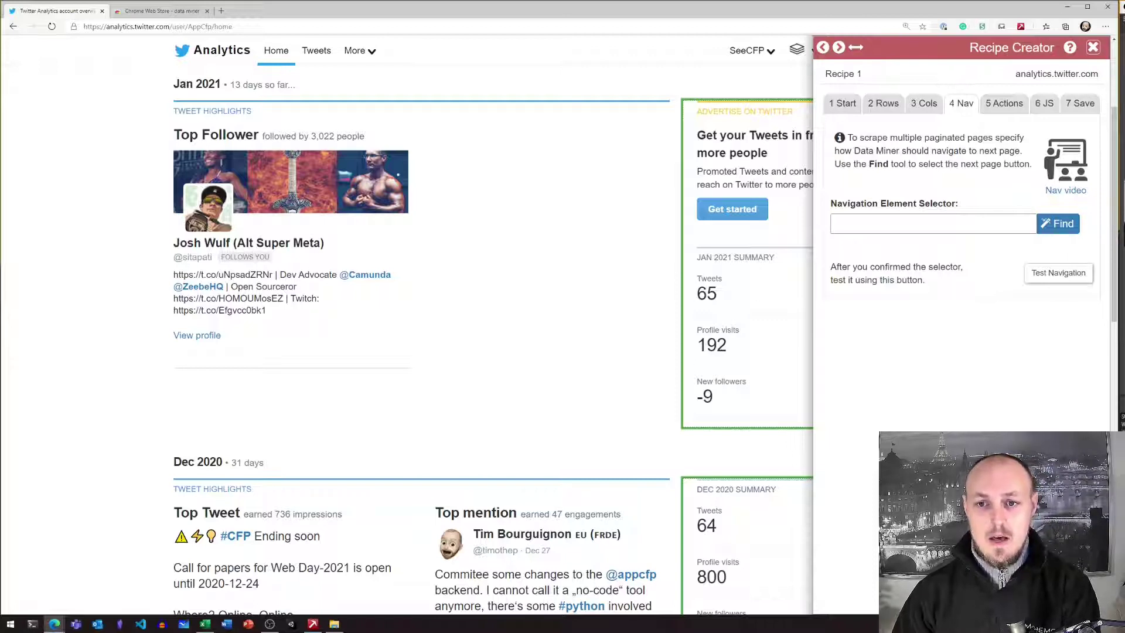
{"action": "left_click_drag", "start_coordinate": [891, 138], "coordinate": [991, 138]}
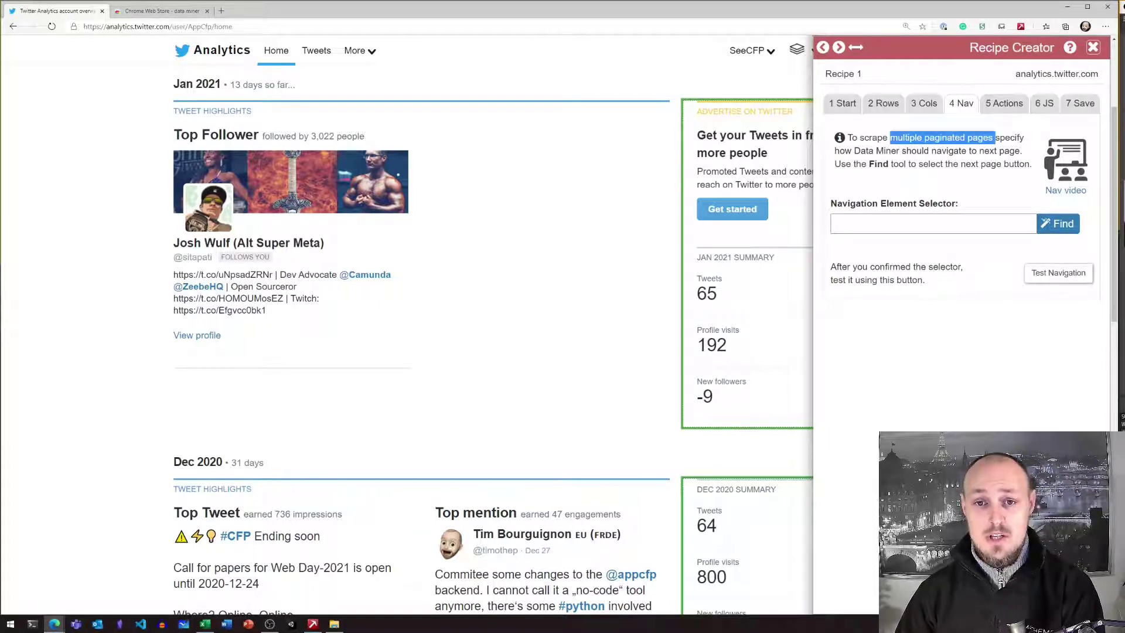
{"action": "left_click", "coordinate": [1015, 104]}
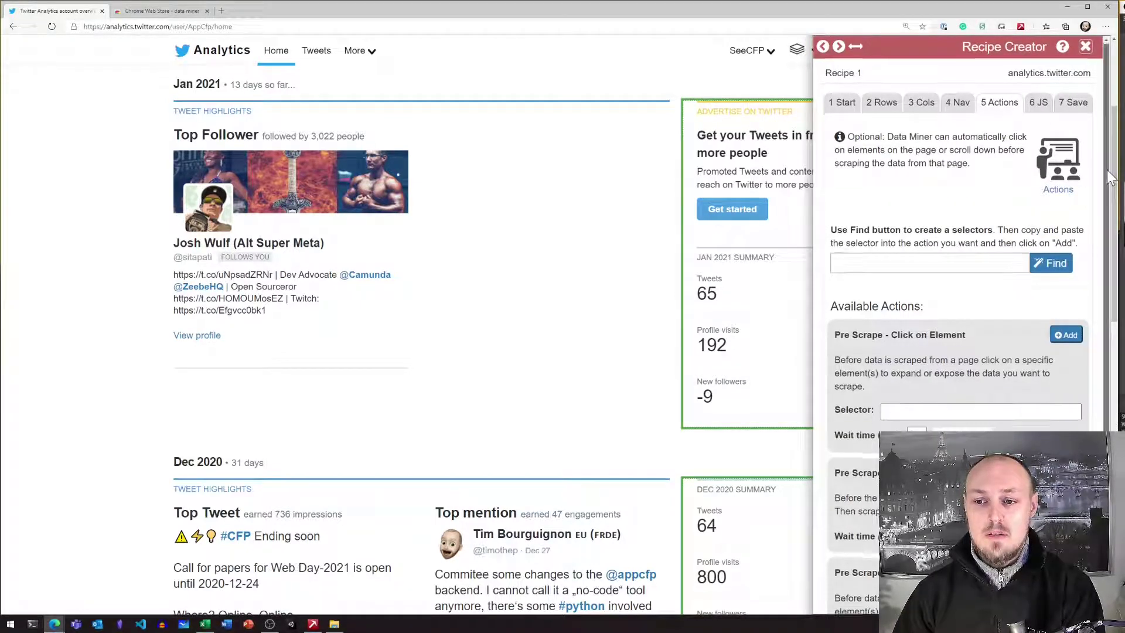
{"action": "scroll", "coordinate": [1107, 293], "scroll_direction": "down", "scroll_amount": 2}
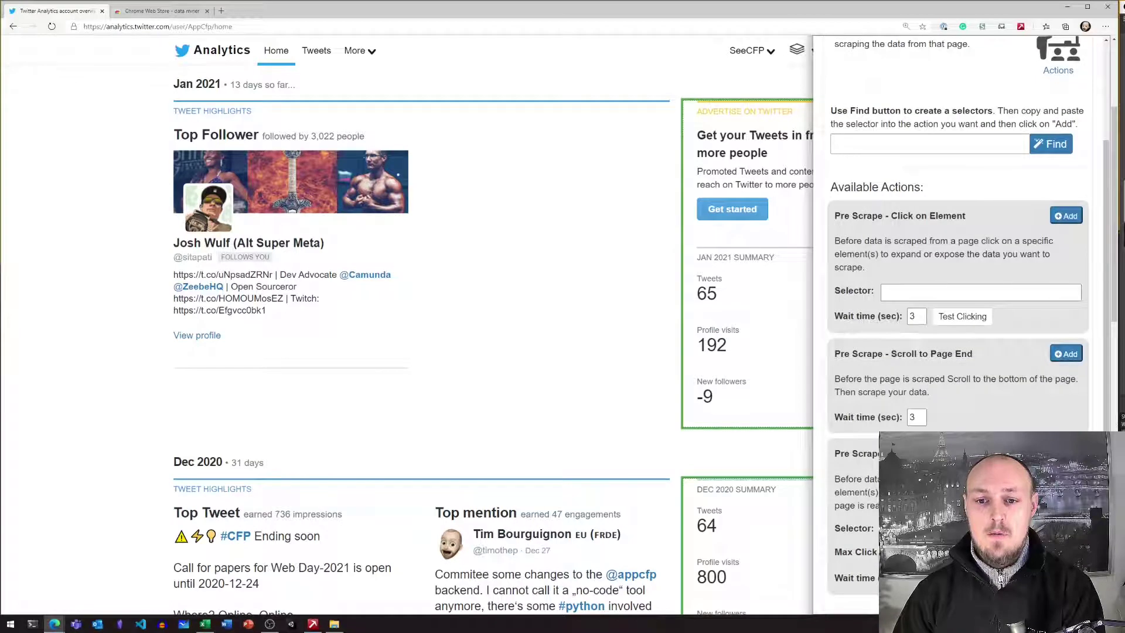
{"action": "left_click_drag", "start_coordinate": [966, 216], "coordinate": [883, 215]}
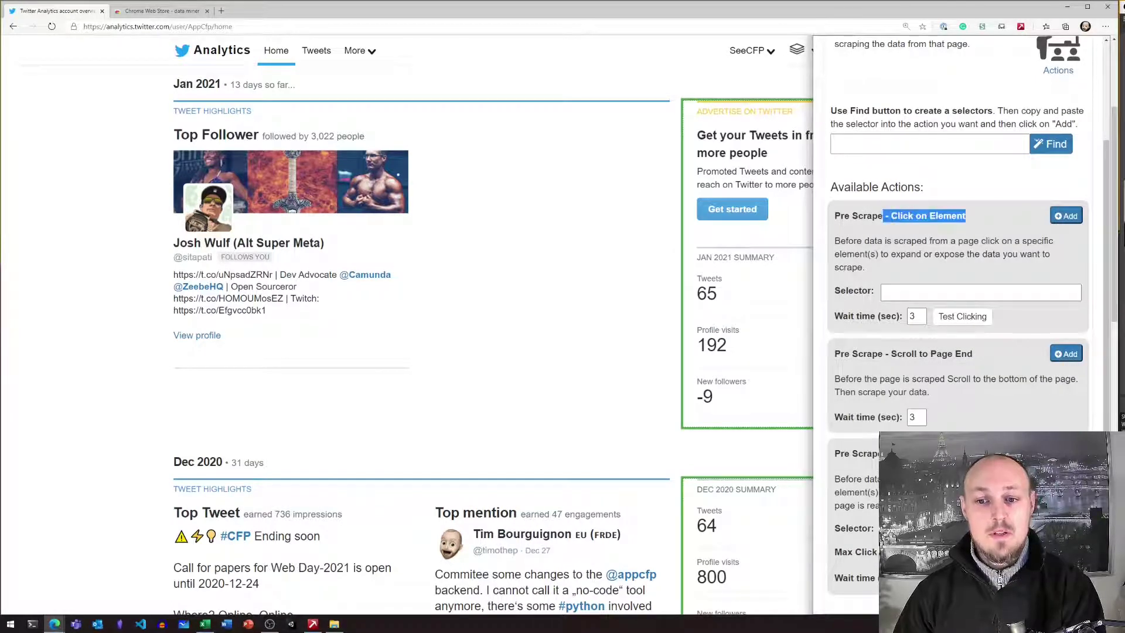
{"action": "left_click", "coordinate": [892, 246]}
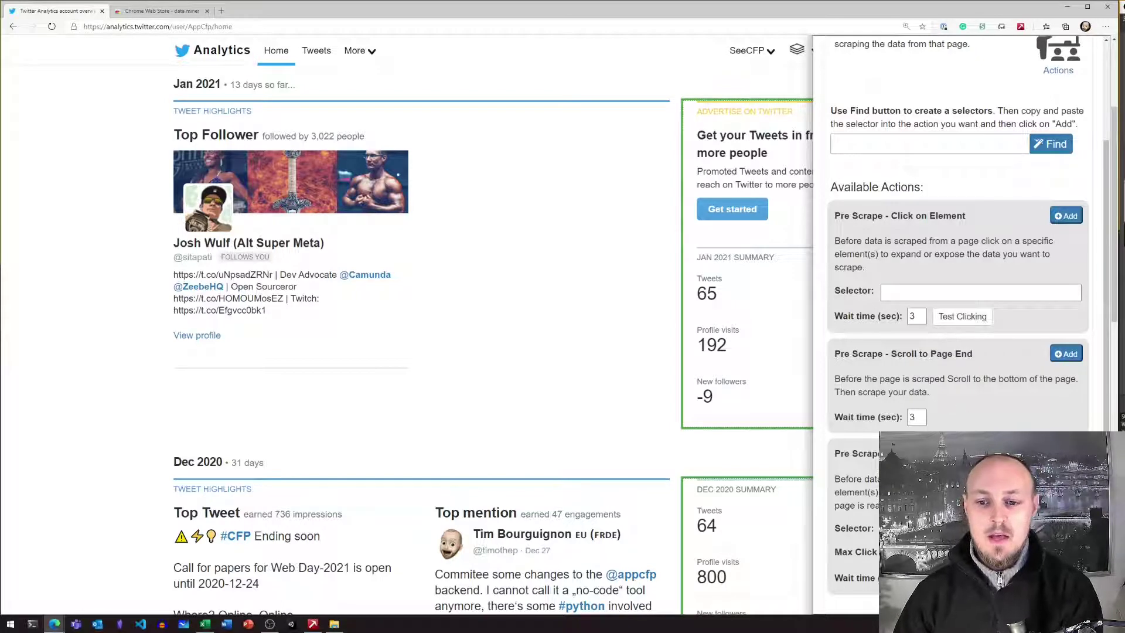
{"action": "double_click", "coordinate": [904, 354]}
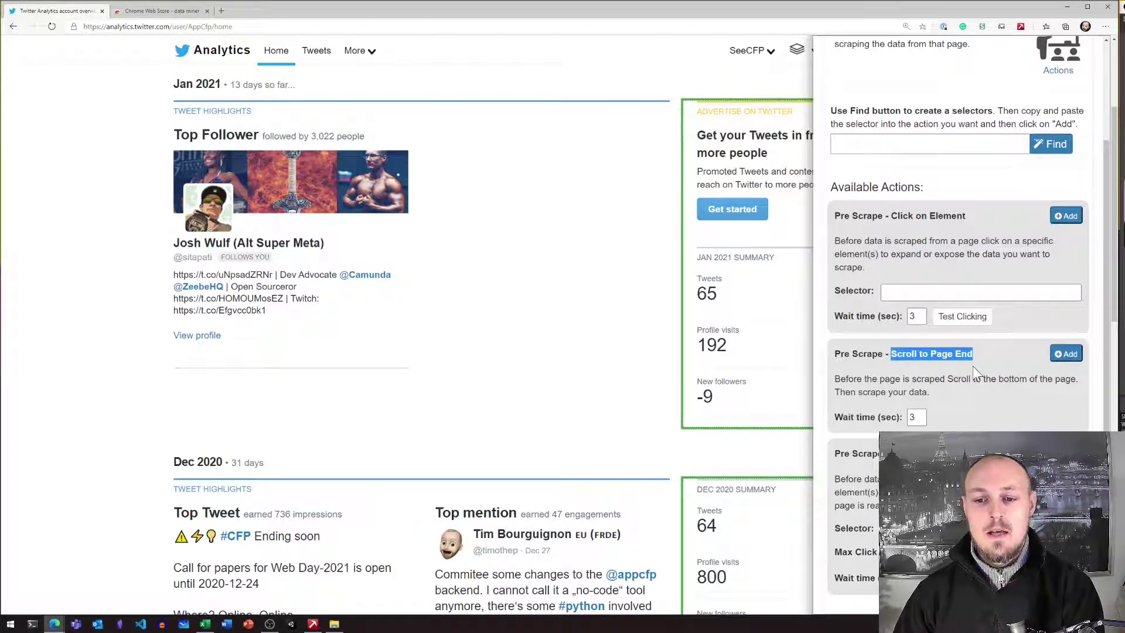
{"action": "left_click", "coordinate": [975, 367]}
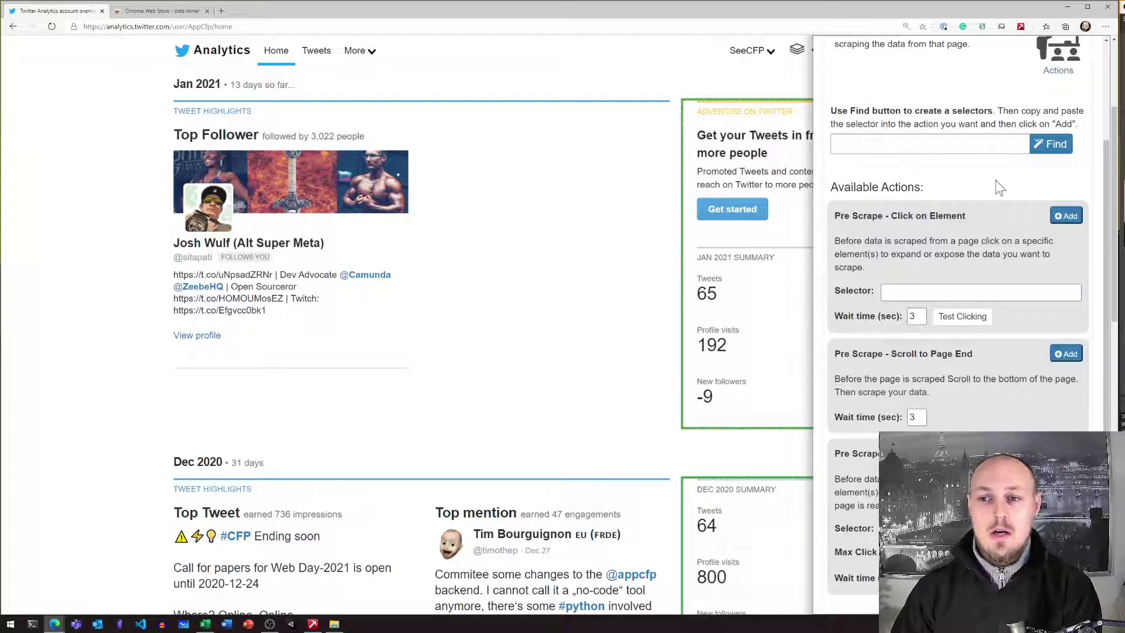
{"action": "scroll", "coordinate": [1000, 187], "scroll_direction": "up", "scroll_amount": 3}
{"action": "left_click", "coordinate": [1039, 104]}
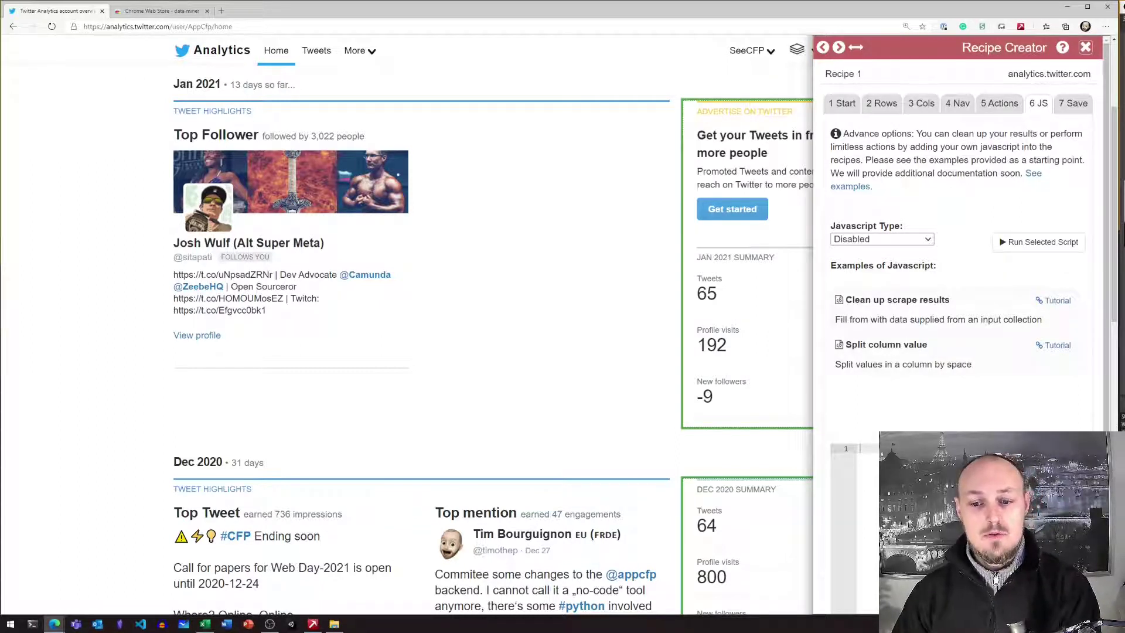
Rename the recipe as Recipe, save it and close the Recipe Creator.
{"action": "left_click", "coordinate": [1073, 103]}
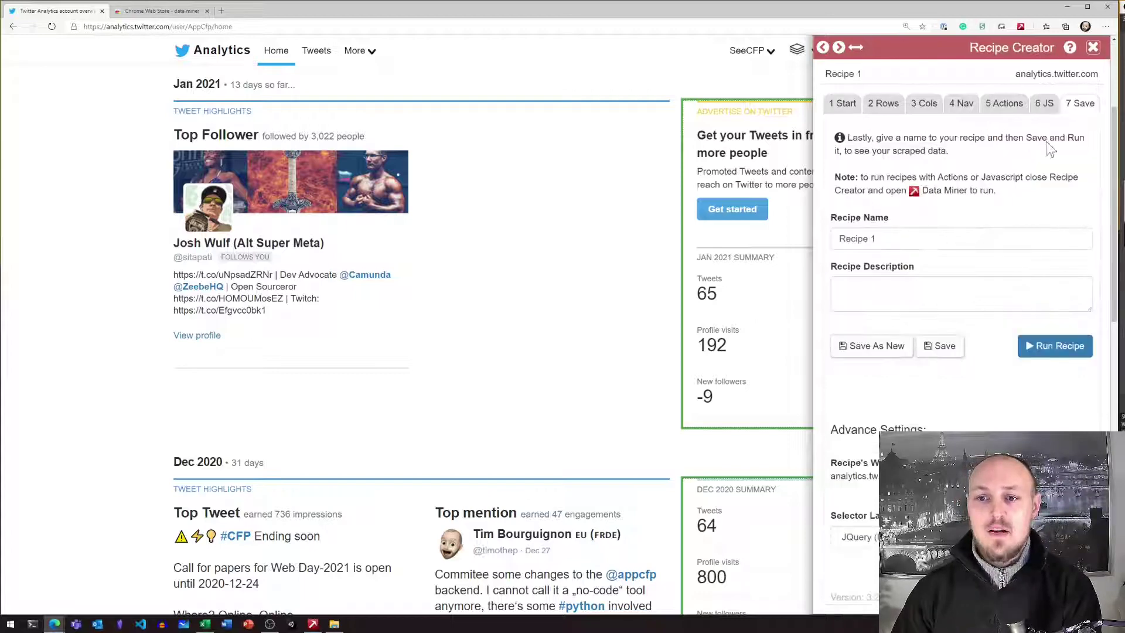
{"action": "left_click", "coordinate": [885, 238]}
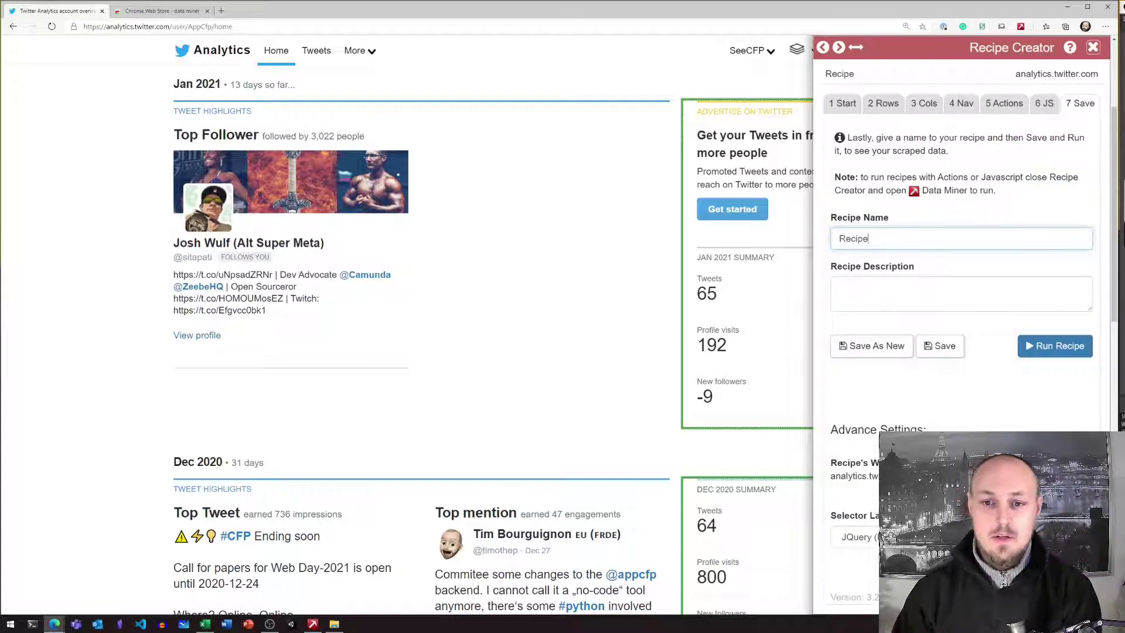
{"action": "left_click", "coordinate": [936, 347]}
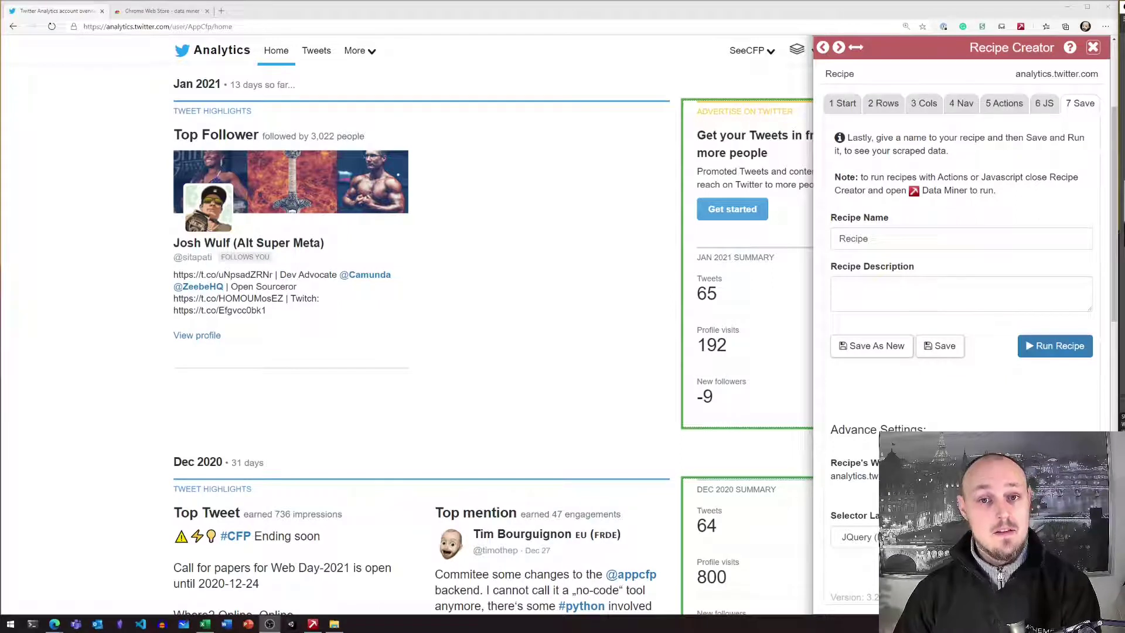
{"action": "left_click", "coordinate": [1095, 47]}
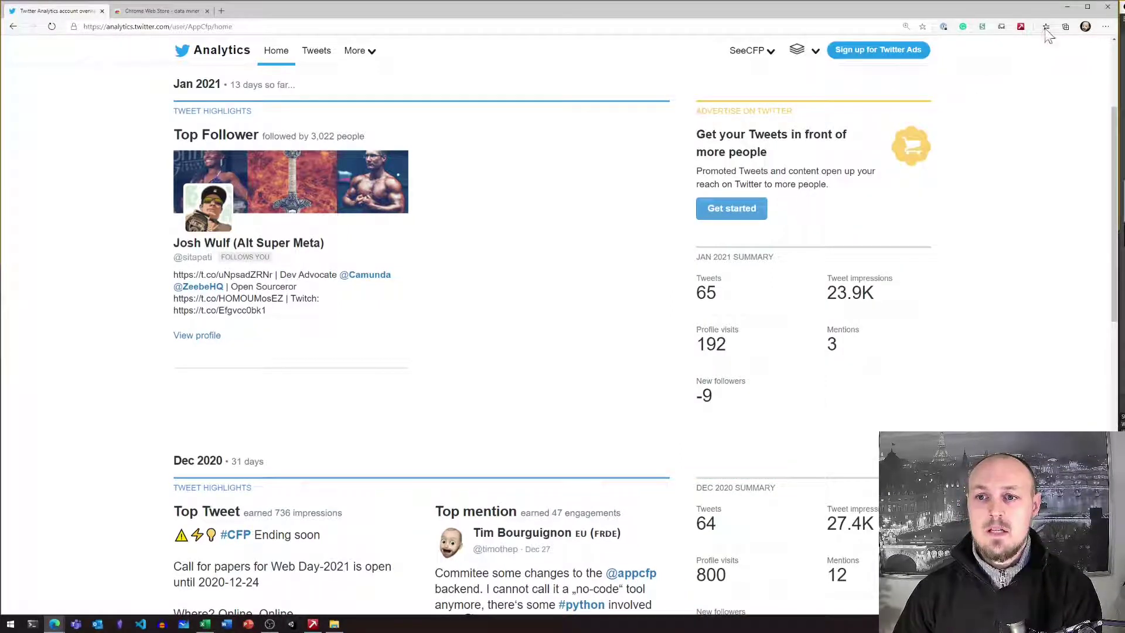
Run the saved recipe named Recipe on the analytics page, widen the Date column of the results and move the Data Miner window aside.
{"action": "left_click", "coordinate": [1021, 26]}
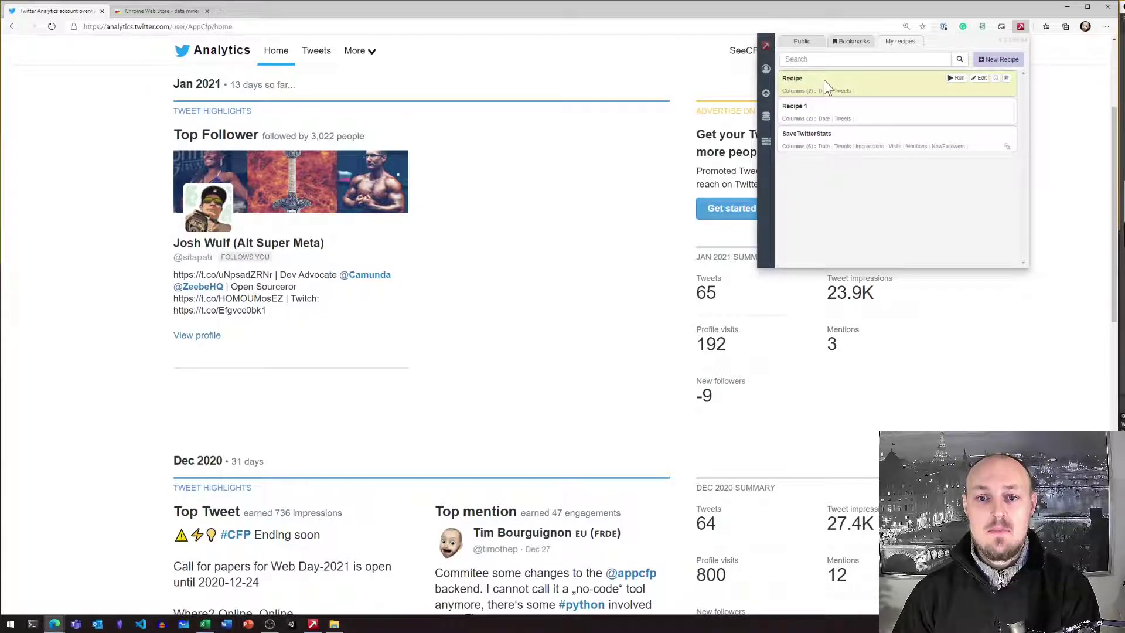
{"action": "left_click", "coordinate": [957, 77]}
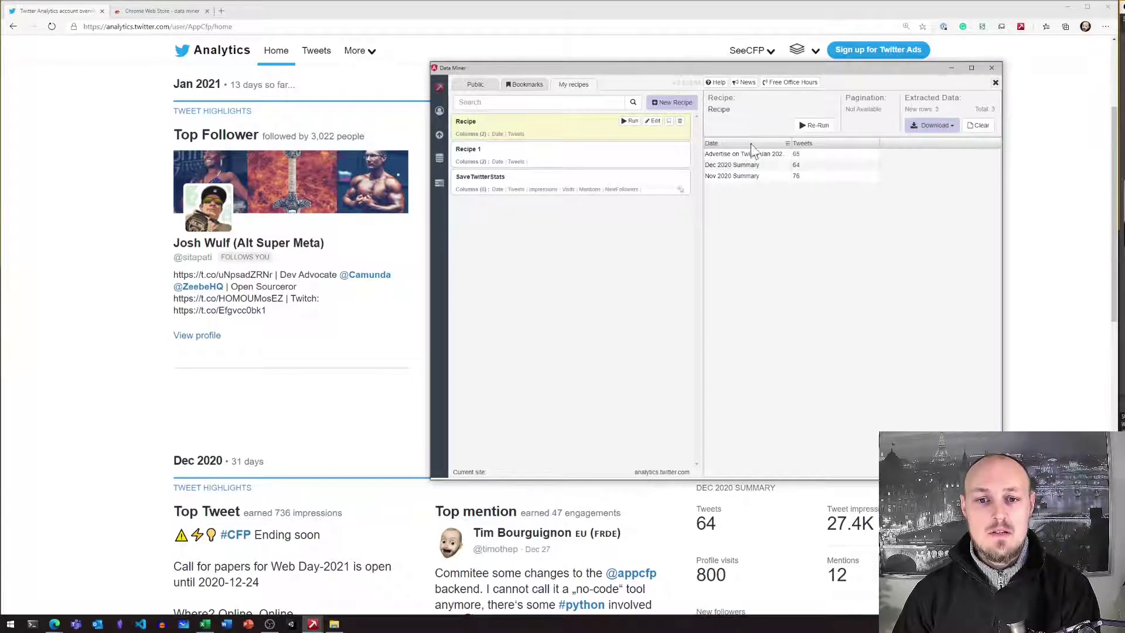
{"action": "left_click", "coordinate": [762, 153]}
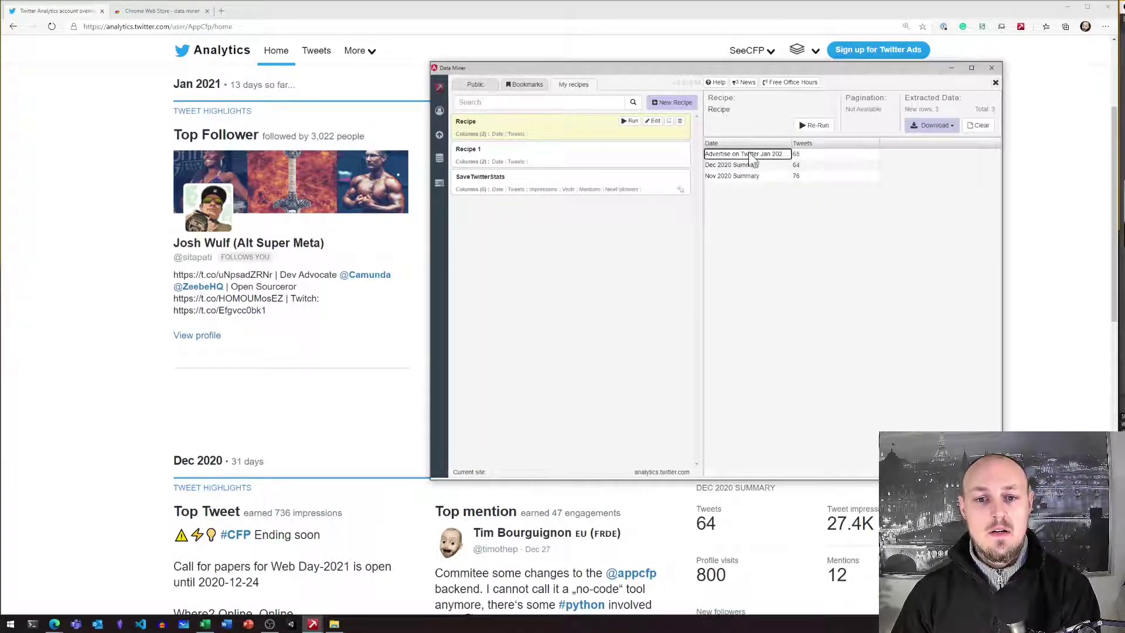
{"action": "left_click_drag", "start_coordinate": [792, 143], "coordinate": [849, 143]}
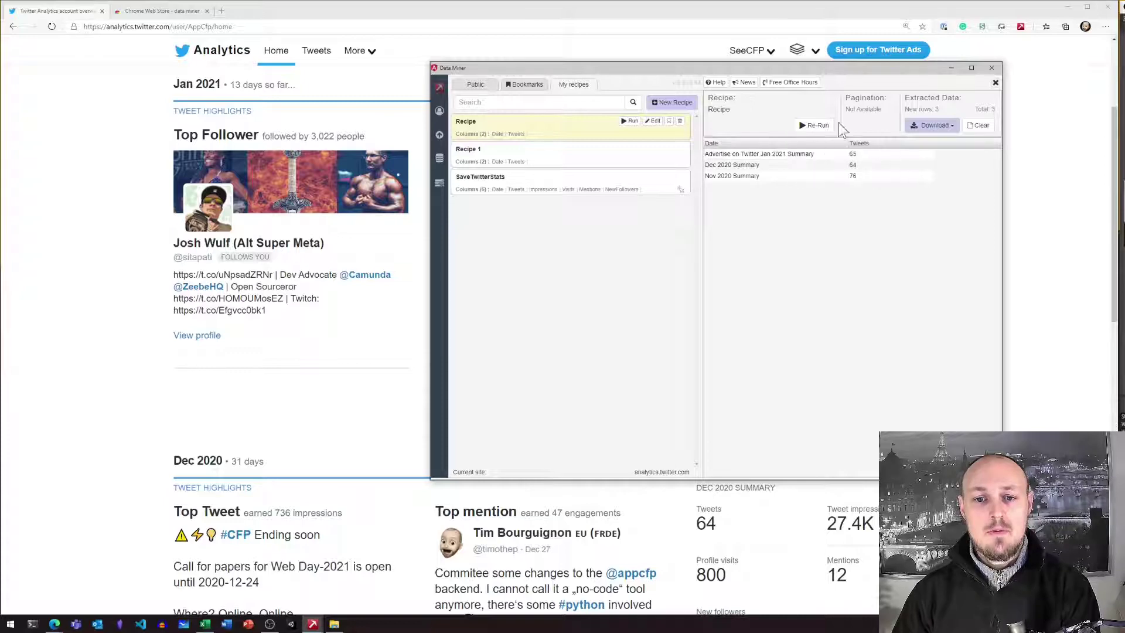
{"action": "left_click_drag", "start_coordinate": [838, 72], "coordinate": [496, 95]}
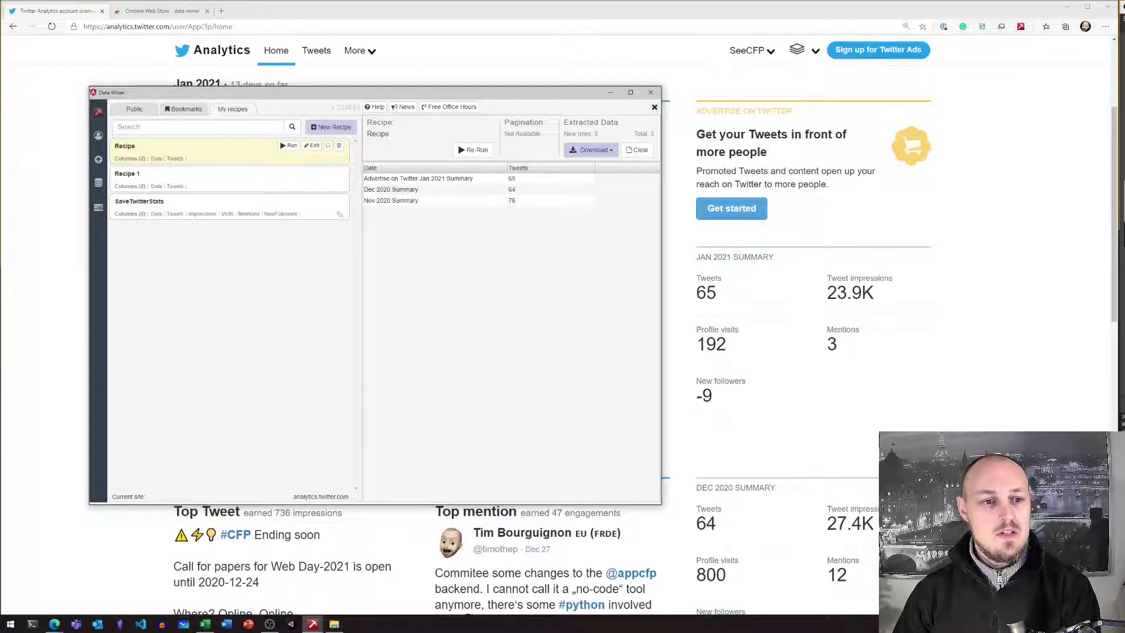
Load more months on the analytics page down to the Nov 2020 summary, and rerun the recipe in Data Miner.
{"action": "left_click", "coordinate": [1114, 273]}
{"action": "scroll", "coordinate": [1116, 273], "scroll_direction": "down", "scroll_amount": 8}
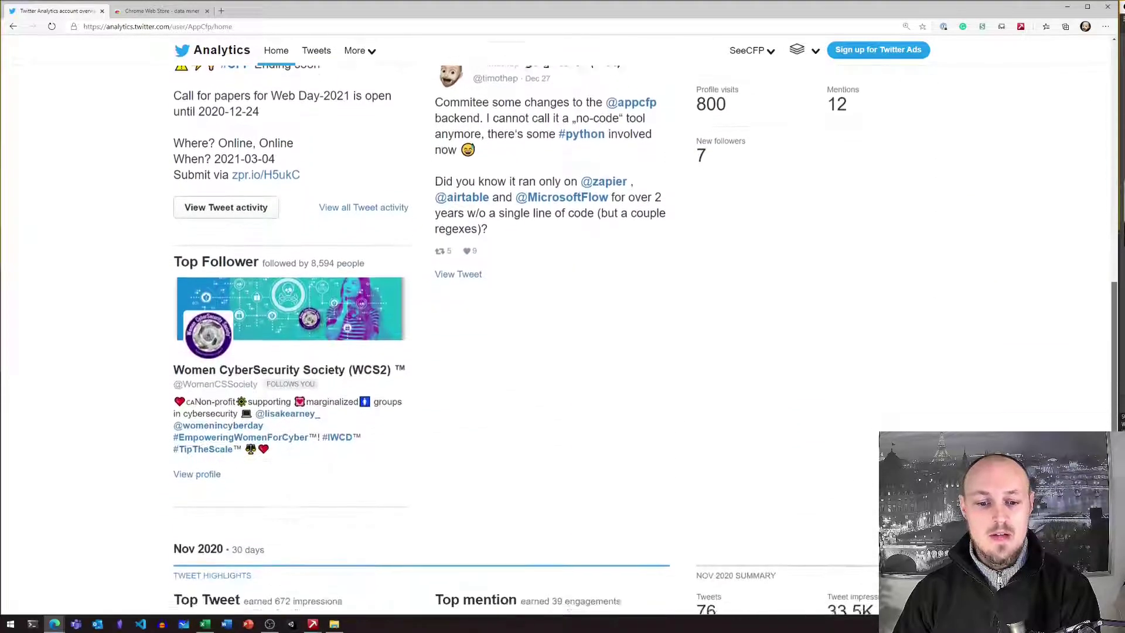
{"action": "scroll", "coordinate": [1115, 273], "scroll_direction": "down", "scroll_amount": 3}
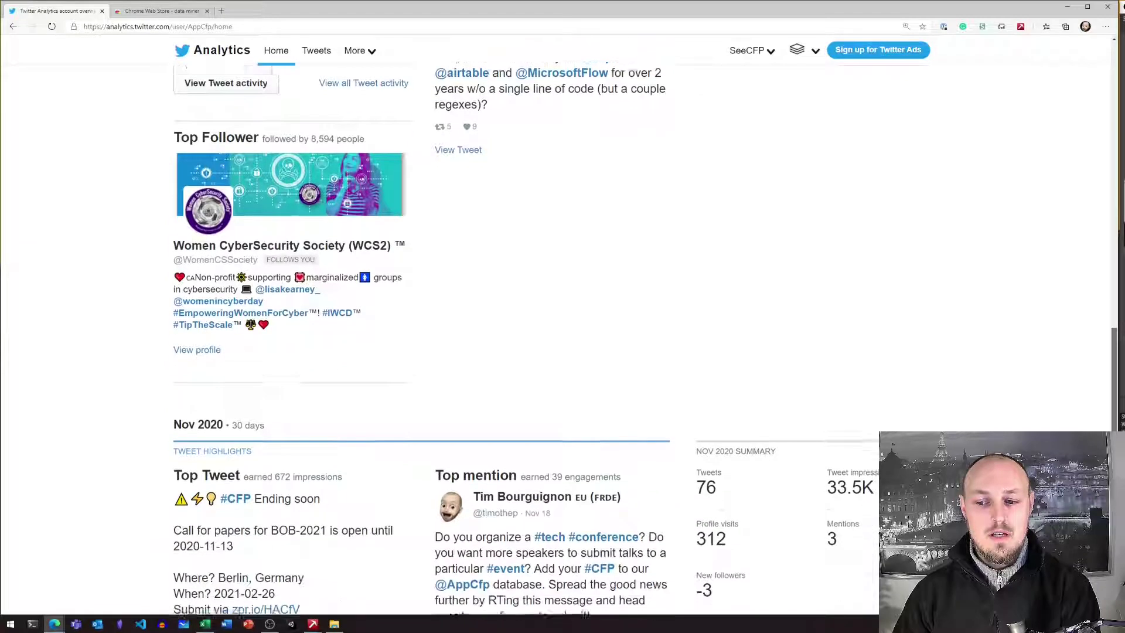
{"action": "scroll", "coordinate": [1116, 272], "scroll_direction": "down", "scroll_amount": 1}
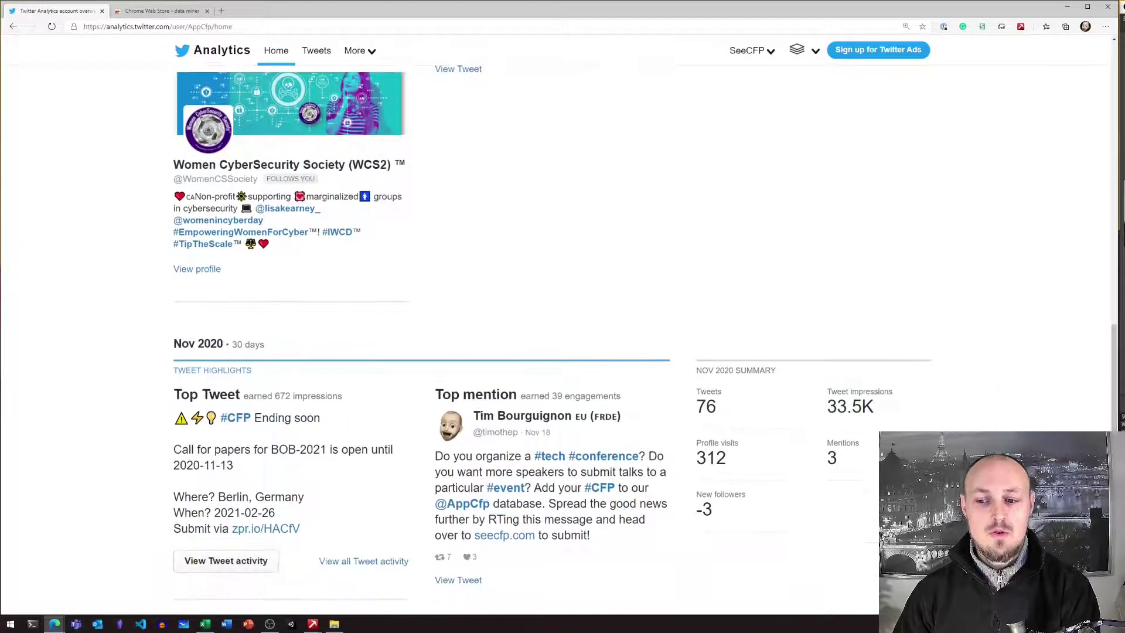
{"action": "key", "text": "alt+Tab"}
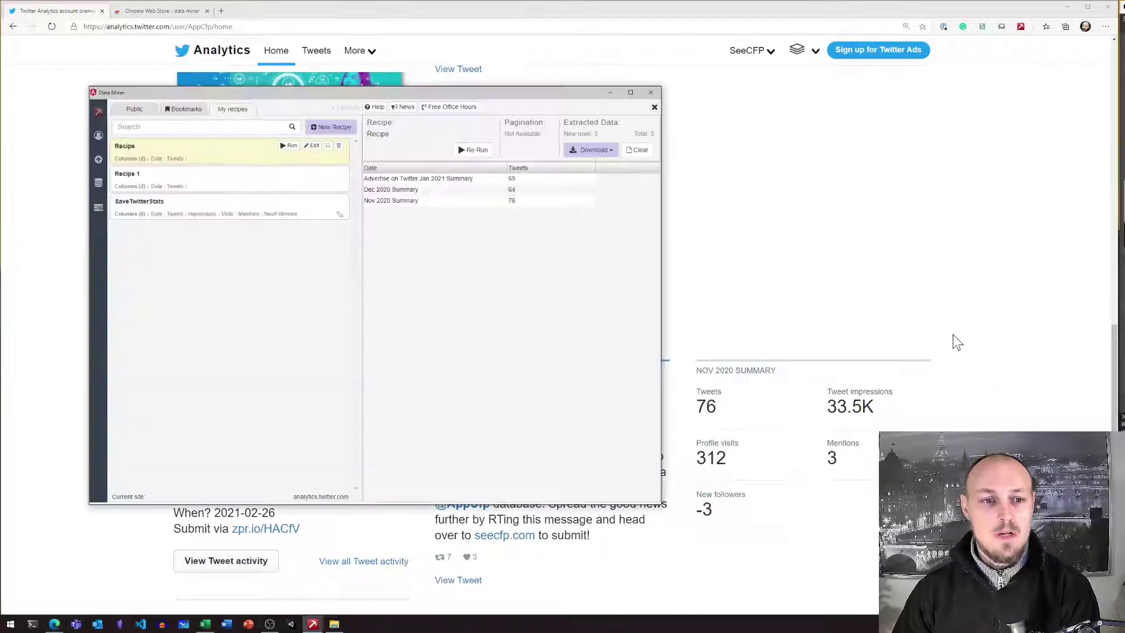
{"action": "left_click", "coordinate": [473, 153]}
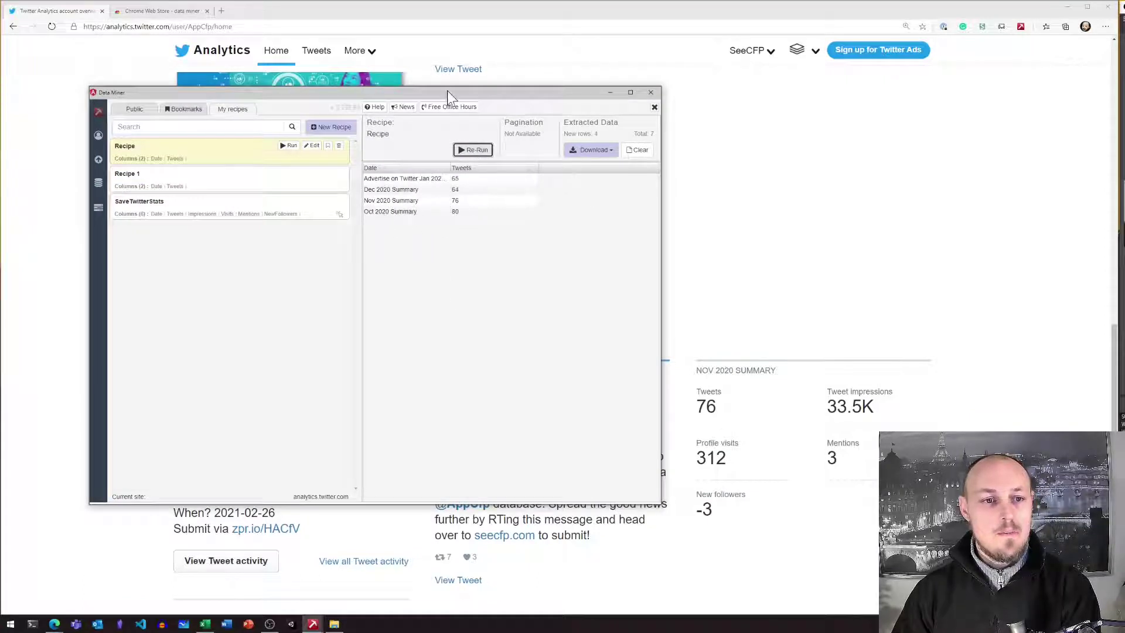
{"action": "left_click_drag", "start_coordinate": [447, 91], "coordinate": [449, 59]}
Load the older monthly summaries on the Twitter Analytics home page, going back to Nov 2018.
{"action": "left_click", "coordinate": [1018, 283]}
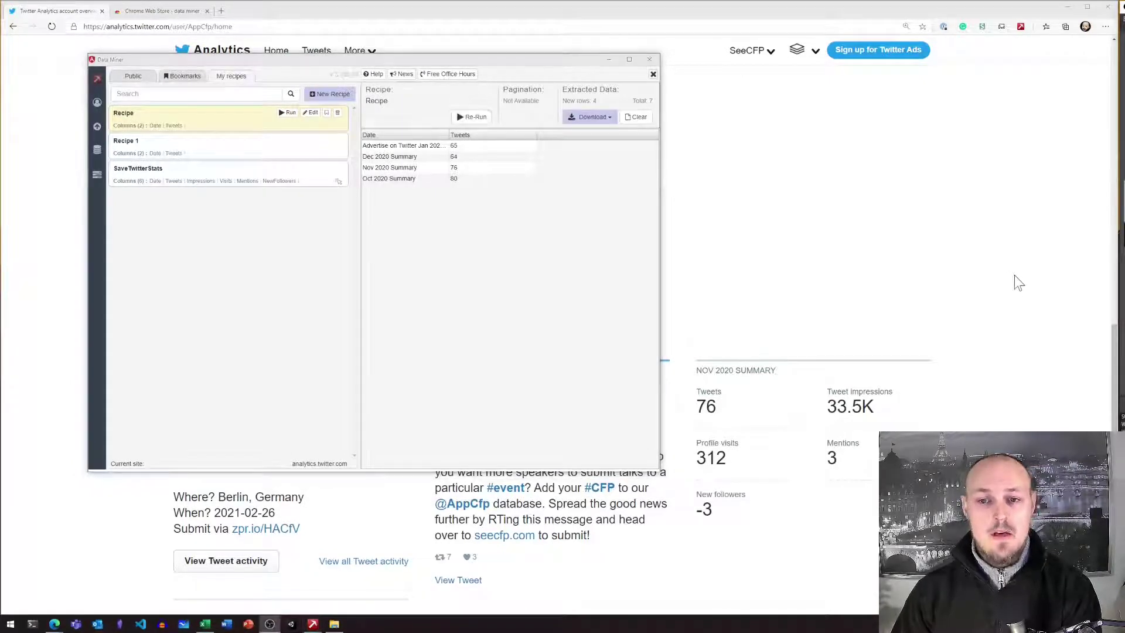
{"action": "left_click", "coordinate": [1015, 279]}
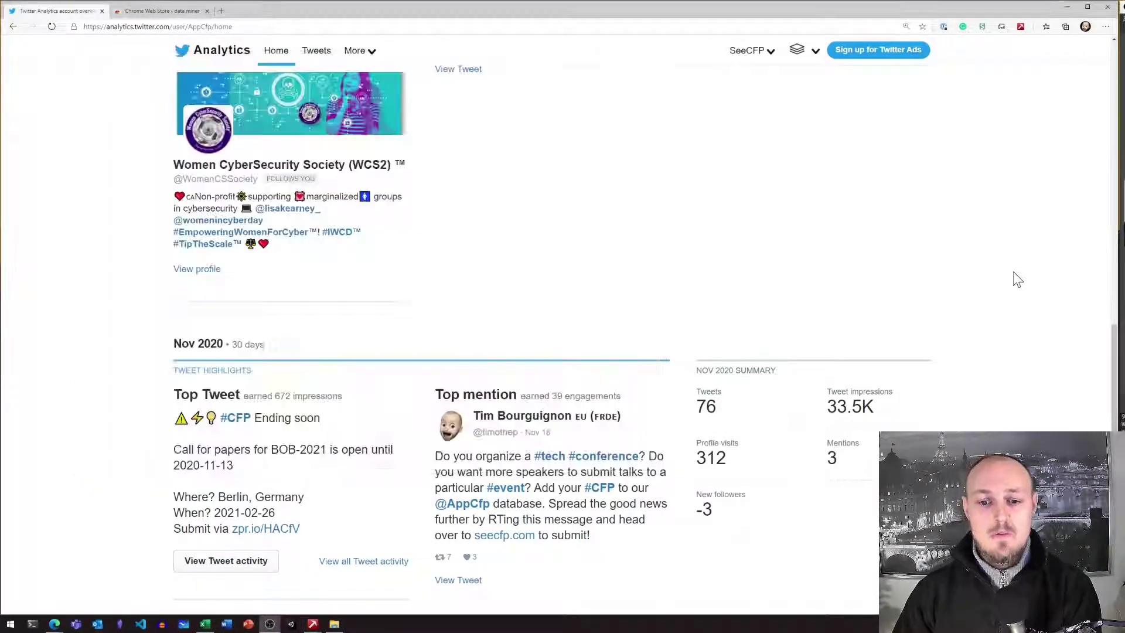
{"action": "scroll", "coordinate": [1018, 279], "scroll_direction": "down", "scroll_amount": 12}
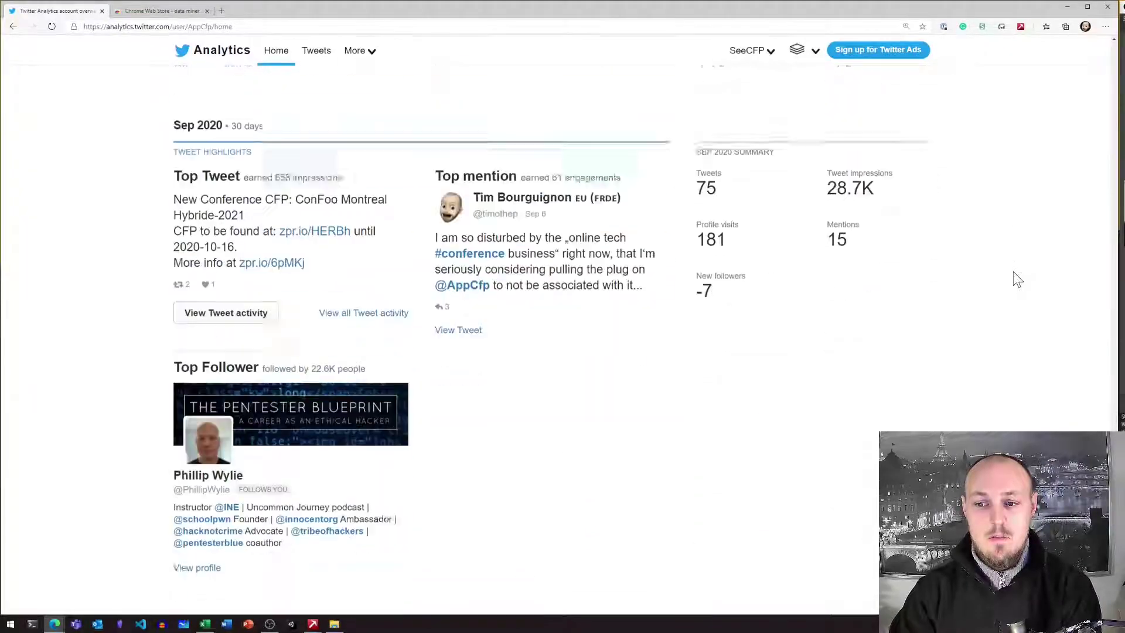
{"action": "scroll", "coordinate": [1018, 279], "scroll_direction": "down", "scroll_amount": 15}
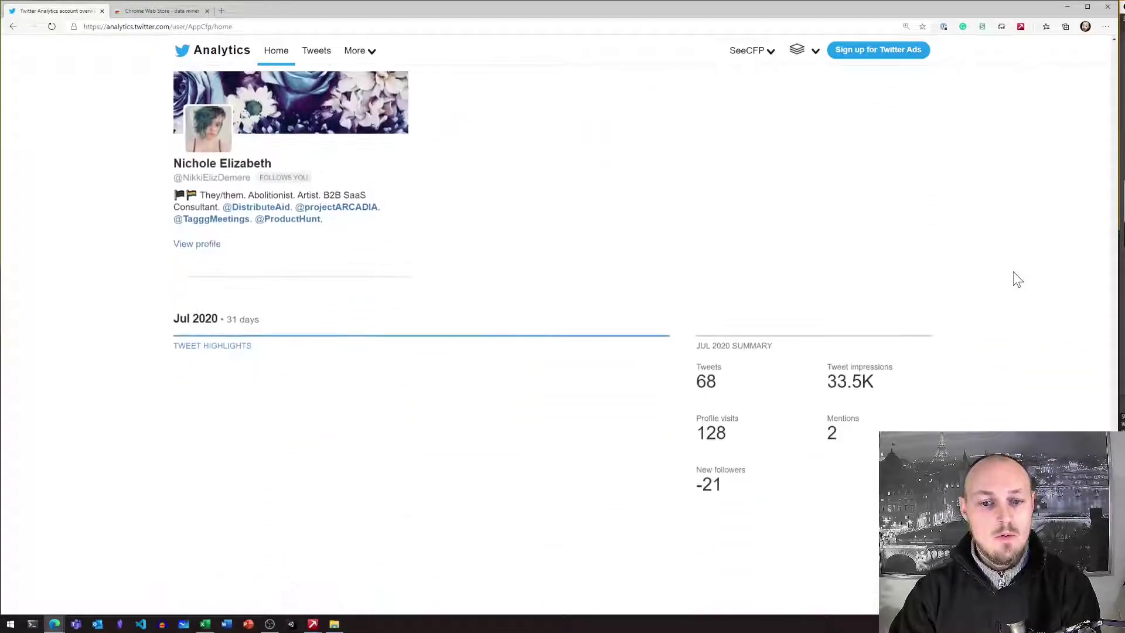
{"action": "scroll", "coordinate": [1018, 280], "scroll_direction": "down", "scroll_amount": 11}
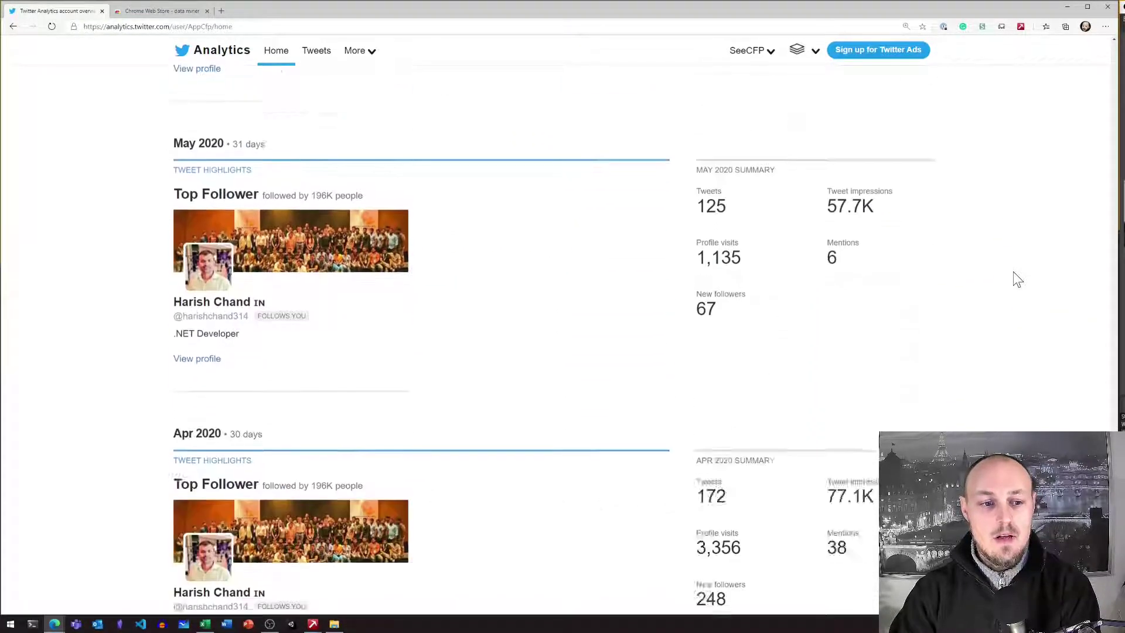
{"action": "scroll", "coordinate": [1018, 279], "scroll_direction": "down", "scroll_amount": 10}
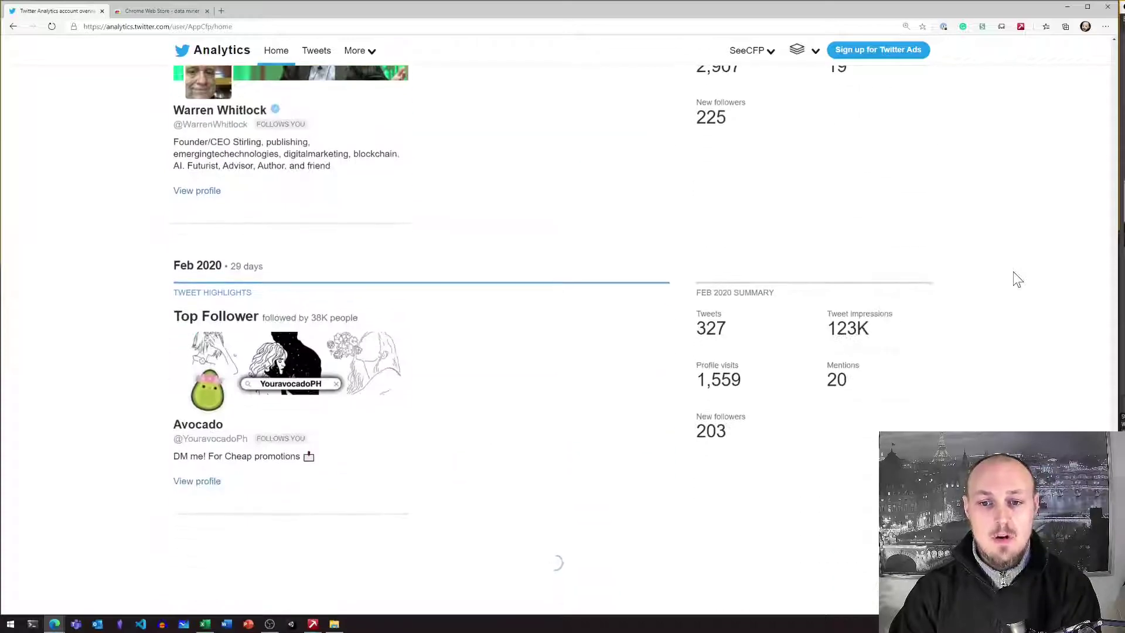
{"action": "scroll", "coordinate": [1018, 280], "scroll_direction": "down", "scroll_amount": 12}
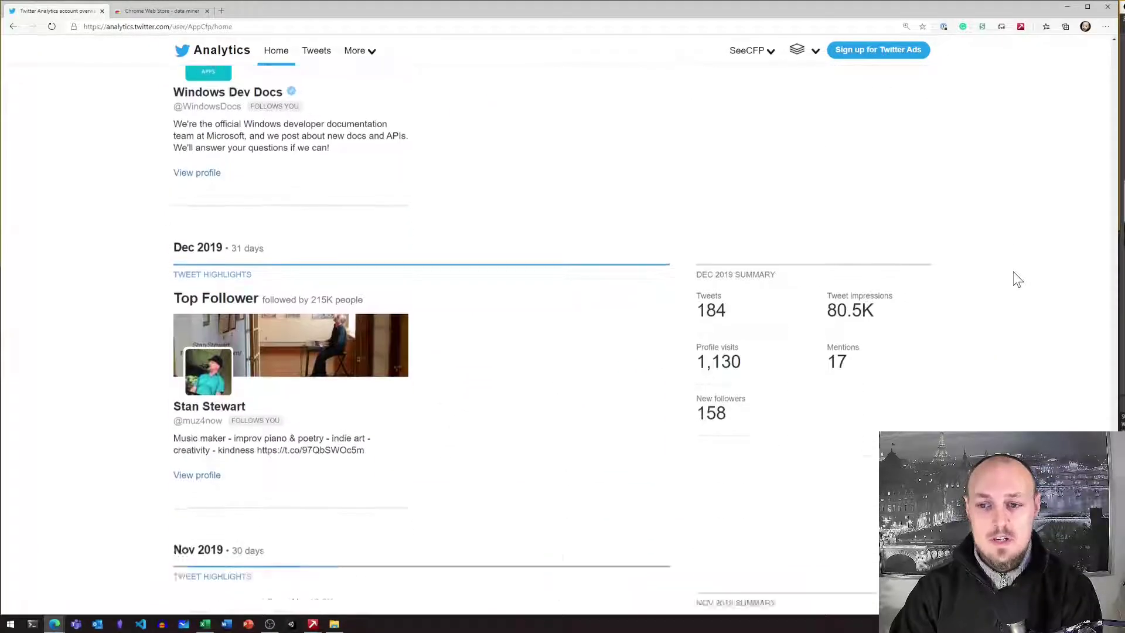
{"action": "scroll", "coordinate": [1018, 280], "scroll_direction": "down", "scroll_amount": 10}
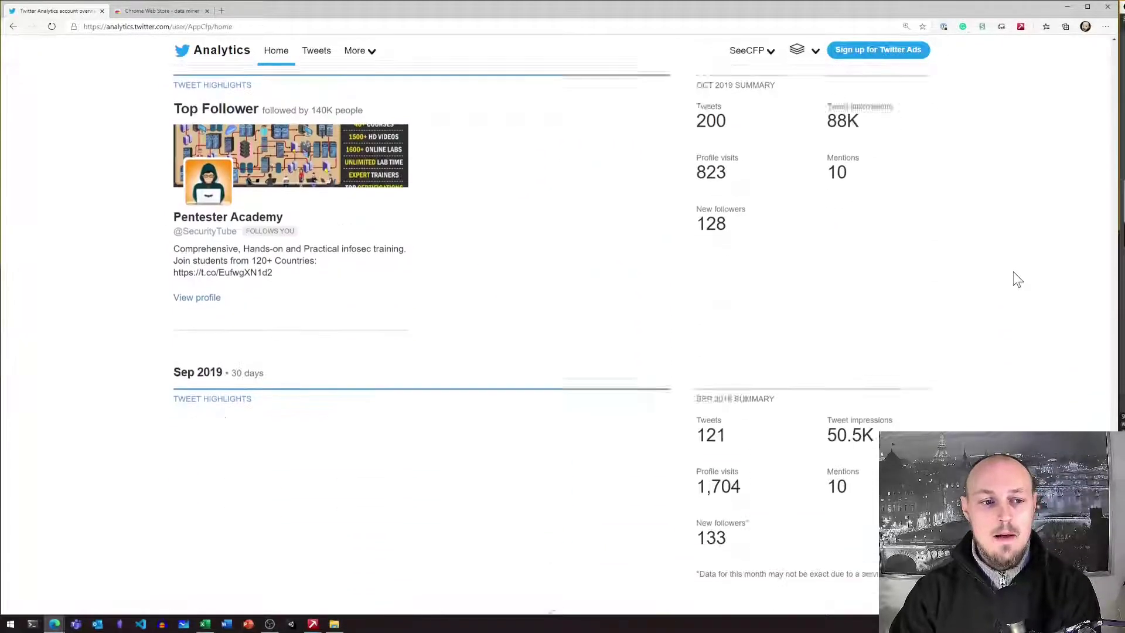
{"action": "scroll", "coordinate": [1018, 280], "scroll_direction": "down", "scroll_amount": 12}
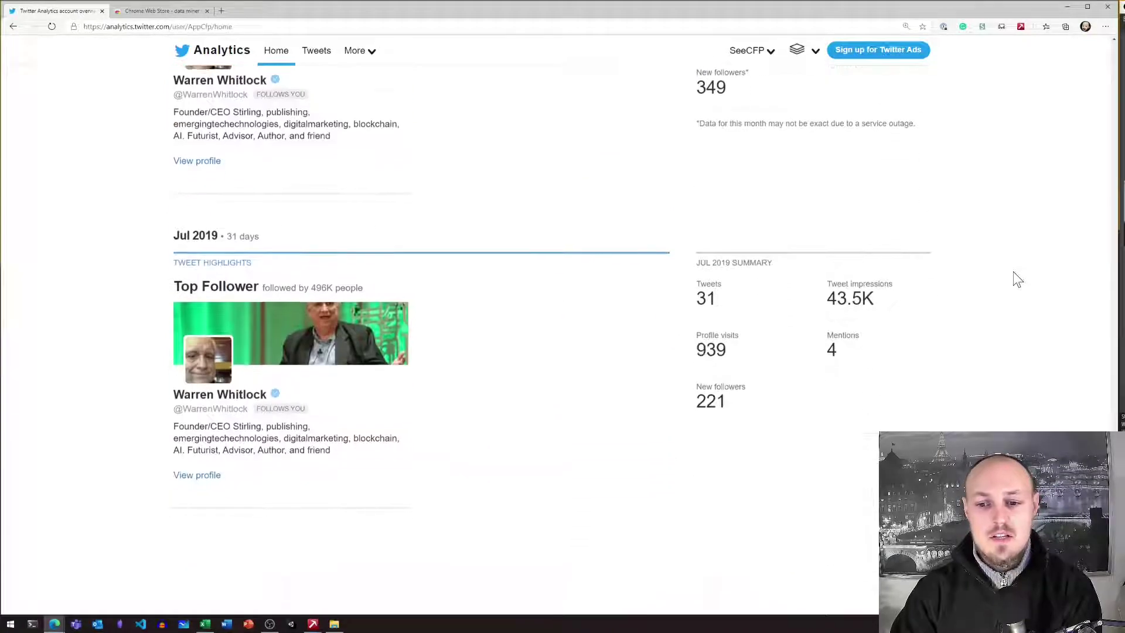
{"action": "scroll", "coordinate": [1019, 279], "scroll_direction": "down", "scroll_amount": 12}
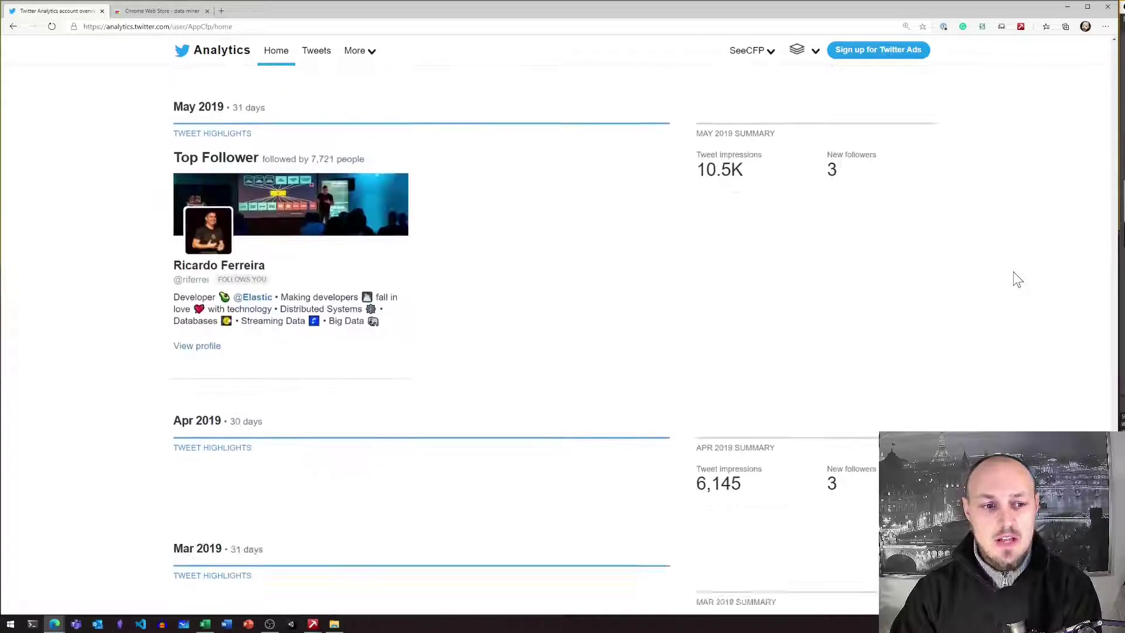
{"action": "scroll", "coordinate": [1018, 280], "scroll_direction": "down", "scroll_amount": 9}
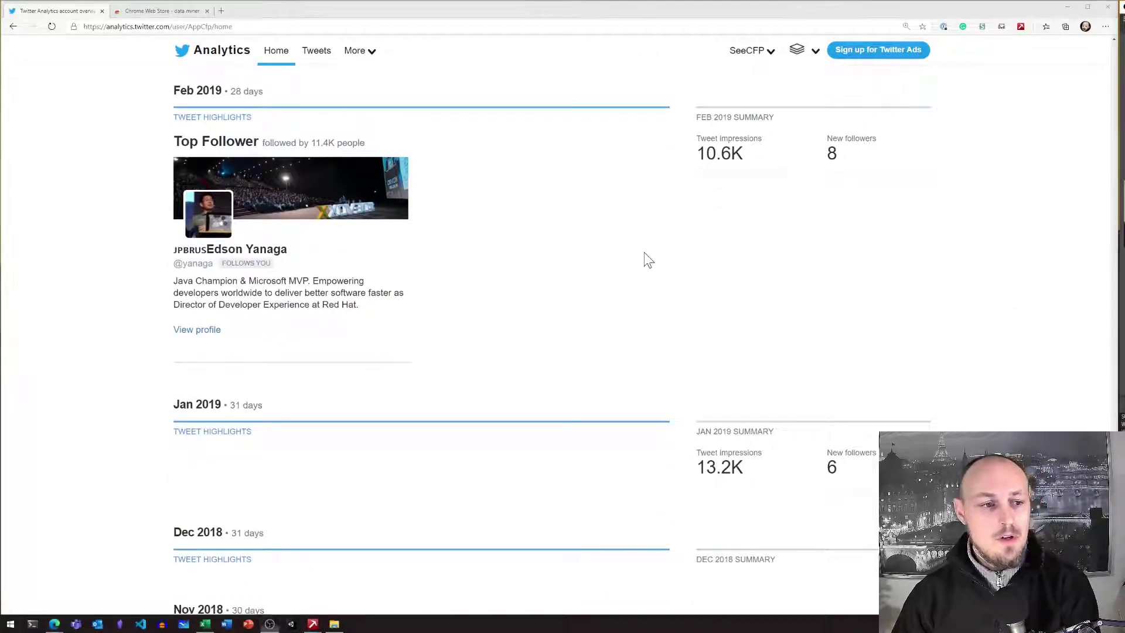
Rerun the recipe in Data Miner, clear the extracted data, extract it afresh and check the number of new rows.
{"action": "key", "text": "alt+Tab"}
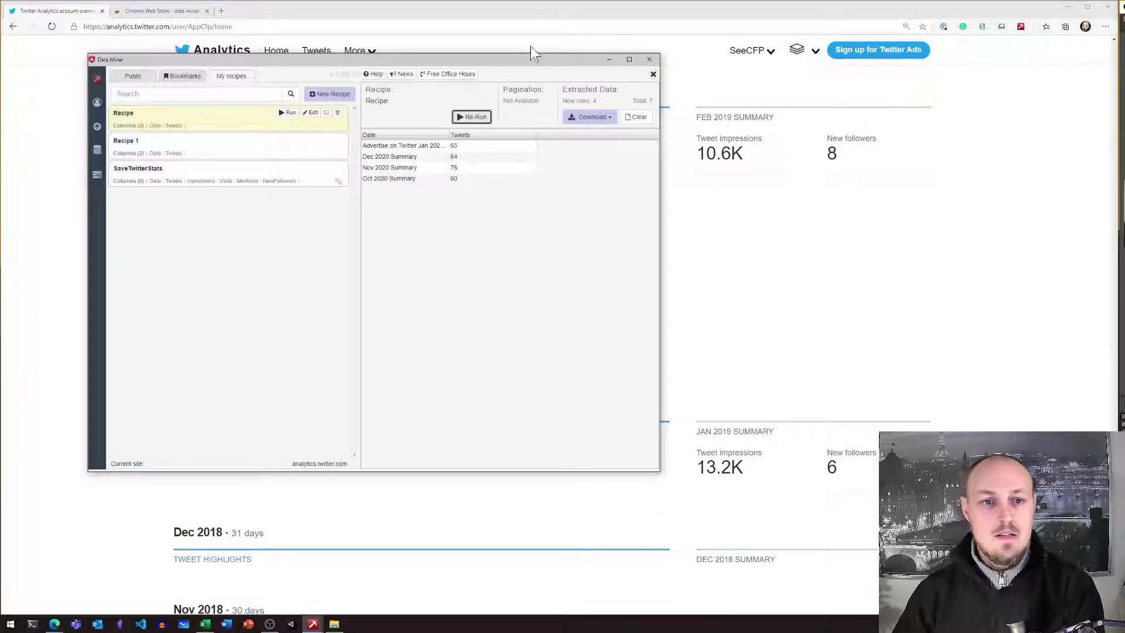
{"action": "left_click_drag", "start_coordinate": [539, 62], "coordinate": [775, 113]}
{"action": "left_click", "coordinate": [711, 152]}
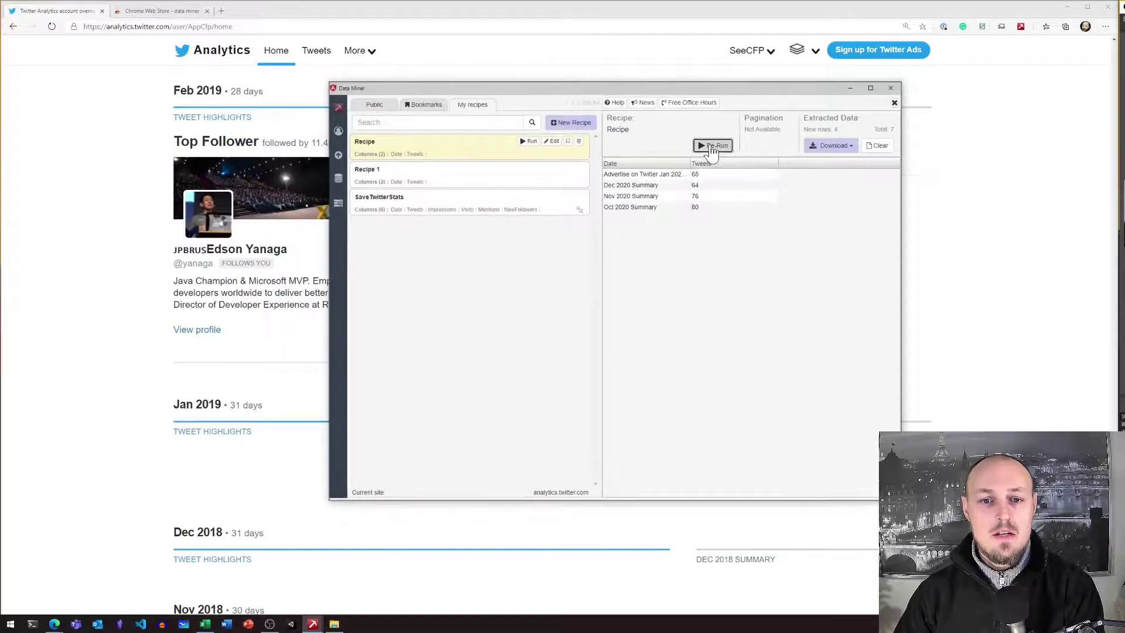
{"action": "left_click", "coordinate": [879, 146]}
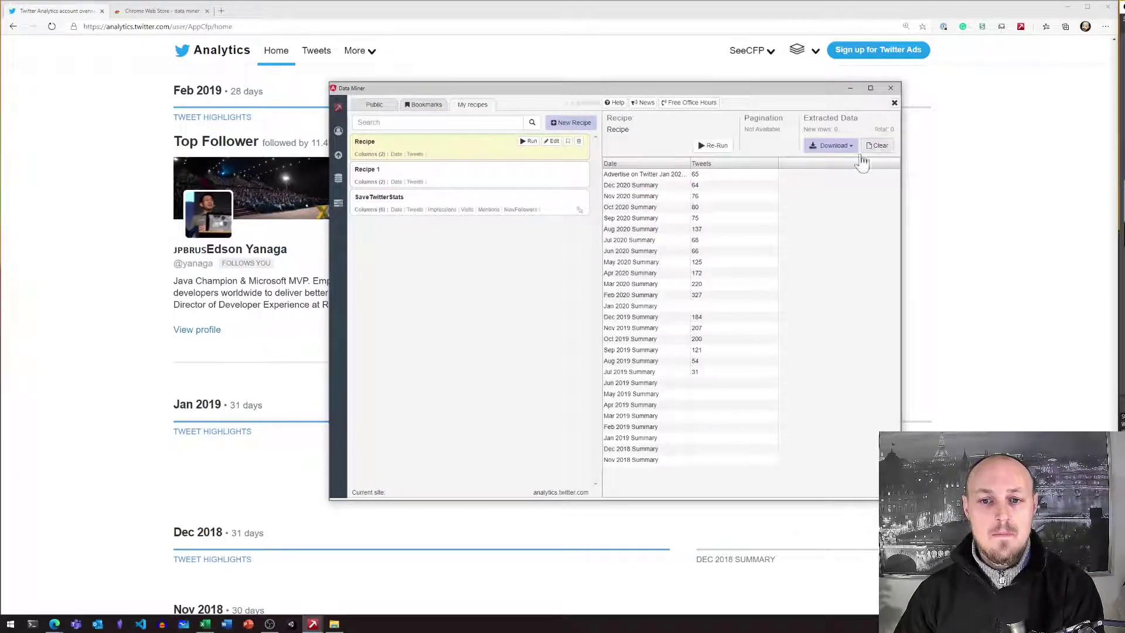
{"action": "left_click", "coordinate": [712, 145]}
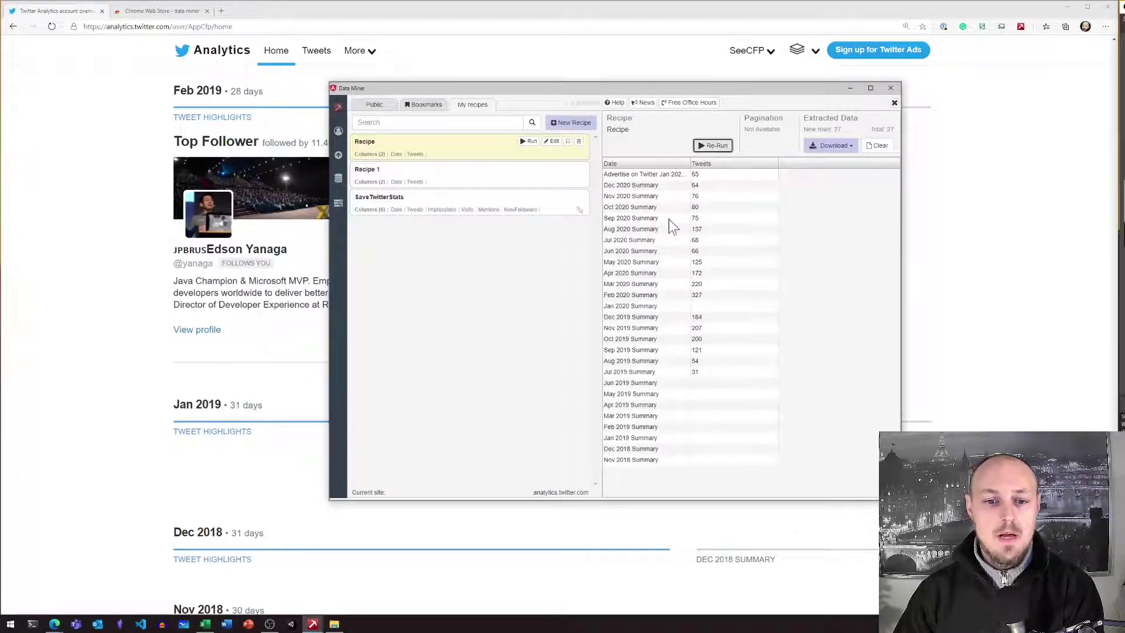
{"action": "left_click_drag", "start_coordinate": [846, 129], "coordinate": [810, 130]}
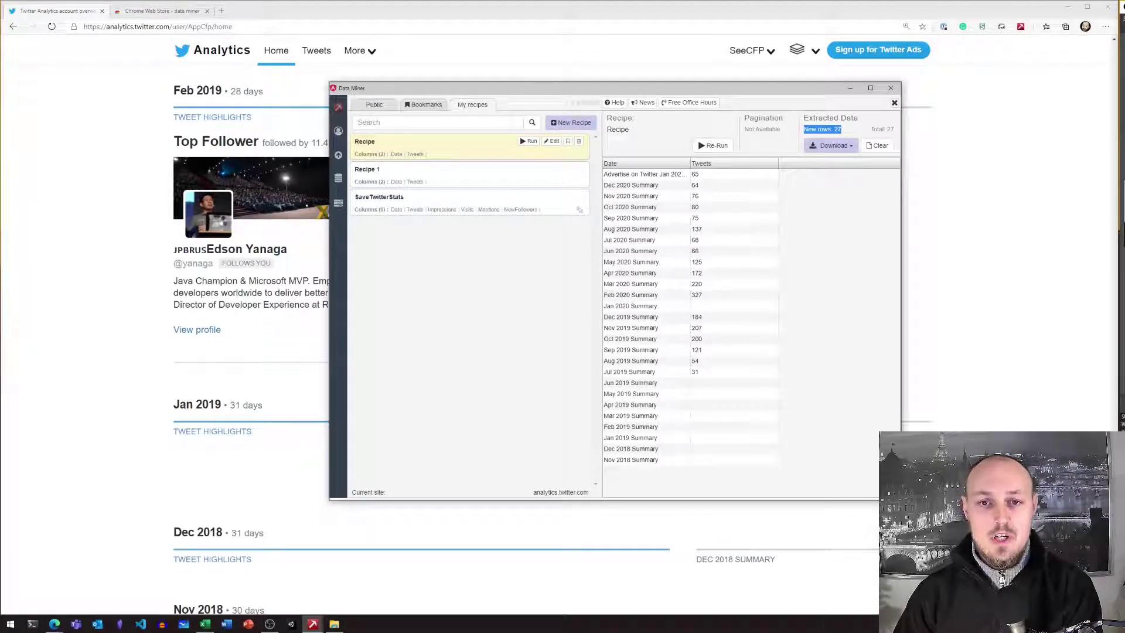
{"action": "left_click", "coordinate": [932, 233]}
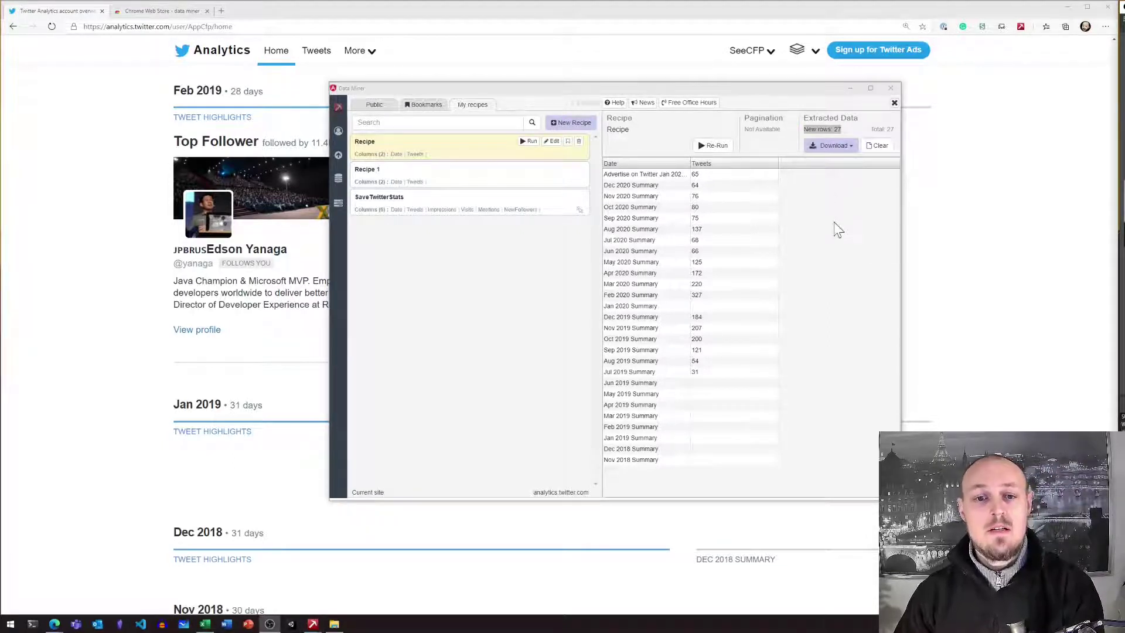
Copy the extracted data to the clipboard and paste it into Sheet1 of the empty Excel workbook, starting at cell A1.
{"action": "left_click", "coordinate": [847, 148]}
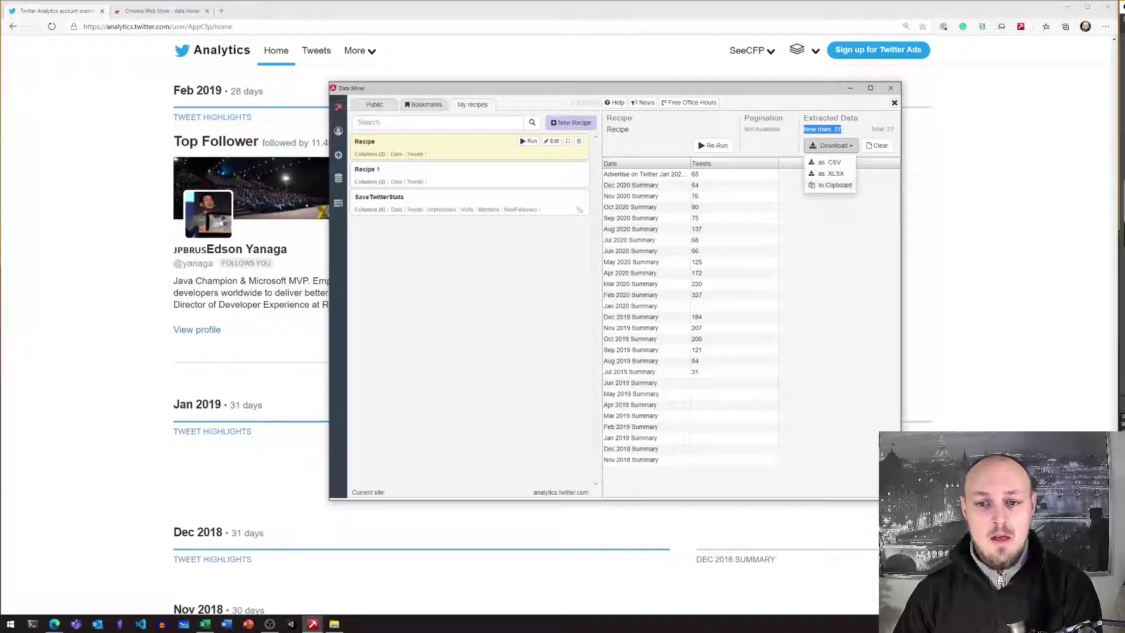
{"action": "left_click", "coordinate": [842, 188]}
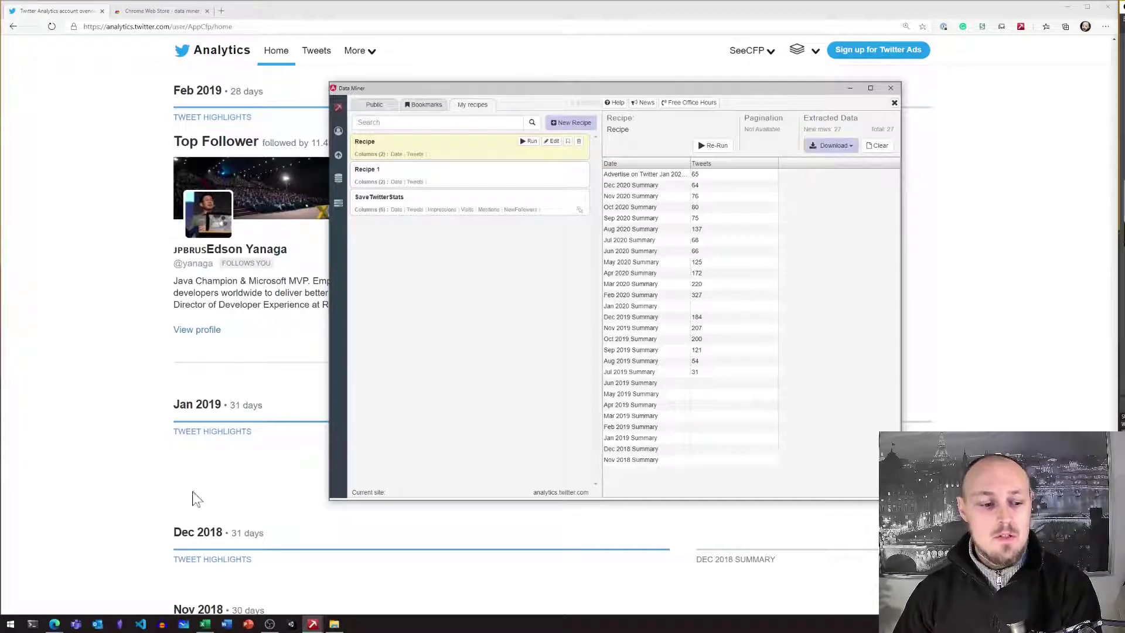
{"action": "left_click", "coordinate": [204, 623]}
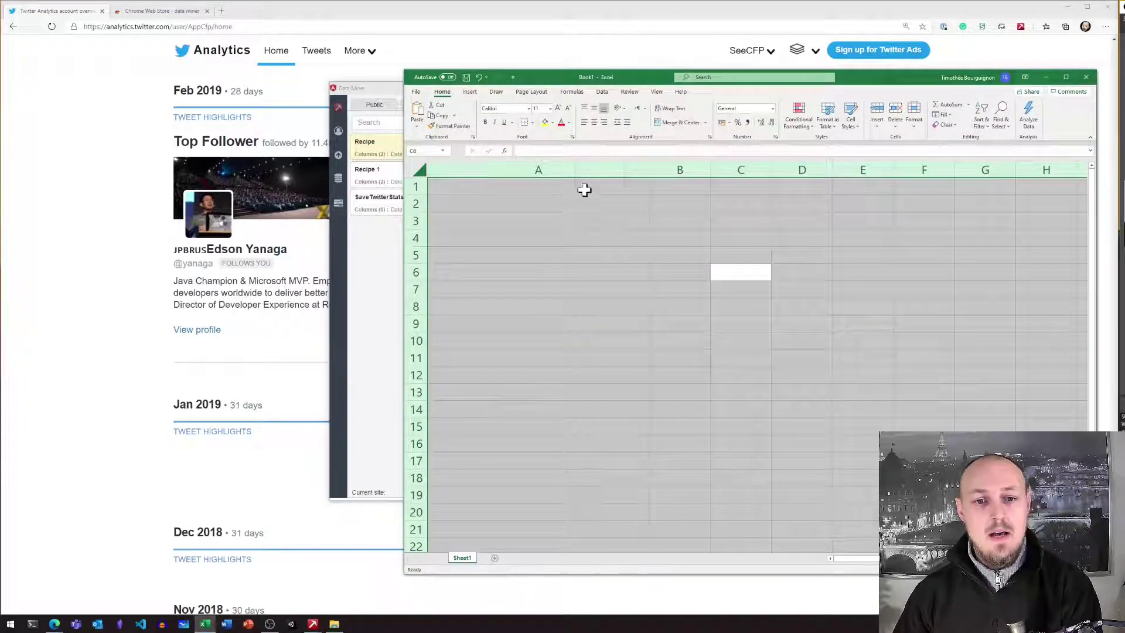
{"action": "left_click", "coordinate": [584, 189]}
{"action": "key", "text": "ctrl+v"}
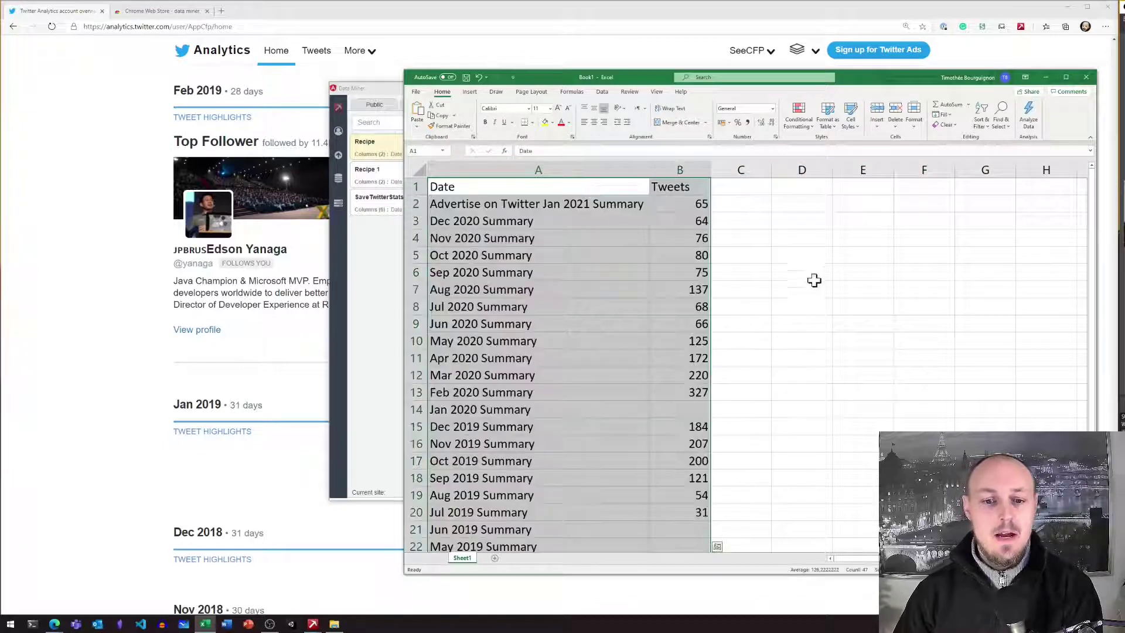
{"action": "scroll", "coordinate": [815, 280], "scroll_direction": "down", "scroll_amount": 5}
{"action": "scroll", "coordinate": [797, 308], "scroll_direction": "up", "scroll_amount": 5}
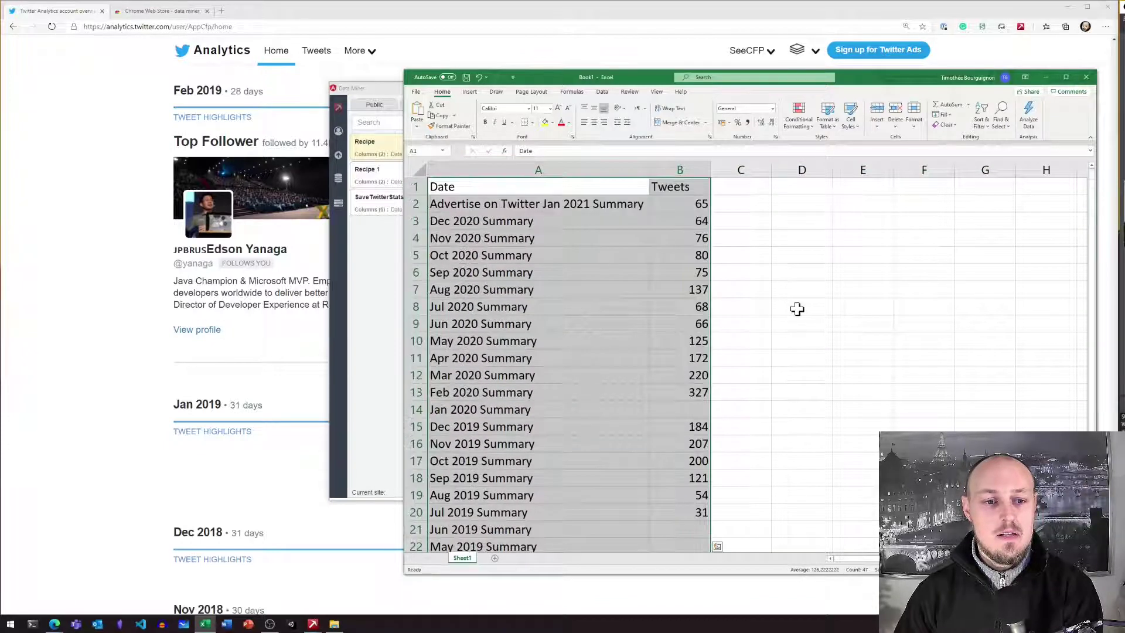
{"action": "left_click", "coordinate": [568, 224]}
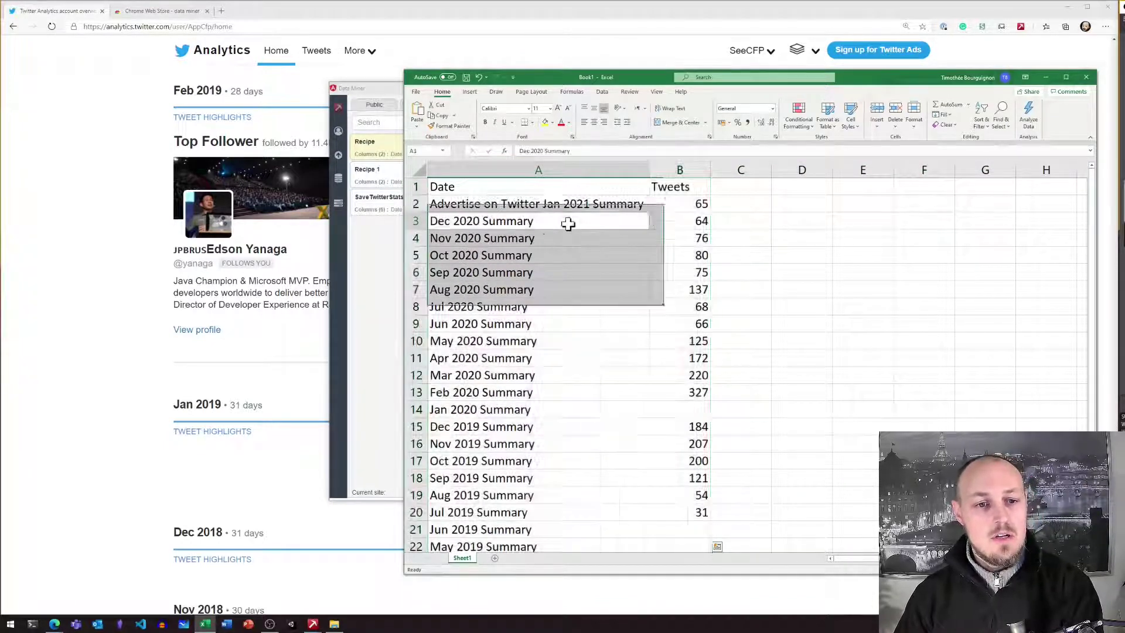
{"action": "double_click", "coordinate": [569, 224]}
{"action": "key", "text": "shift+Left"}
{"action": "key", "text": "shift+Left"}
{"action": "key", "text": "shift+Left"}
{"action": "key", "text": "shift+Left"}
{"action": "key", "text": "shift+Left"}
{"action": "key", "text": "shift+Left"}
{"action": "key", "text": "shift+Left"}
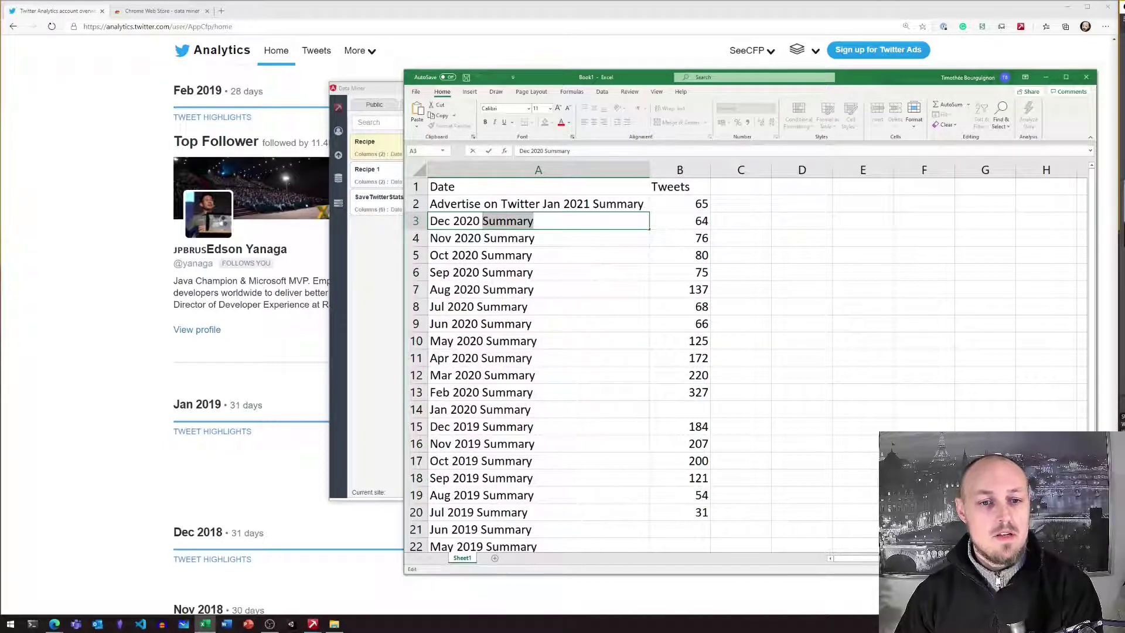
Remove the "Advertise on Twitter" prefix from cell A2 so that it reads "Jan 2021 Summary".
{"action": "double_click", "coordinate": [543, 204]}
{"action": "key", "text": "shift+Home"}
{"action": "key", "text": "Delete"}
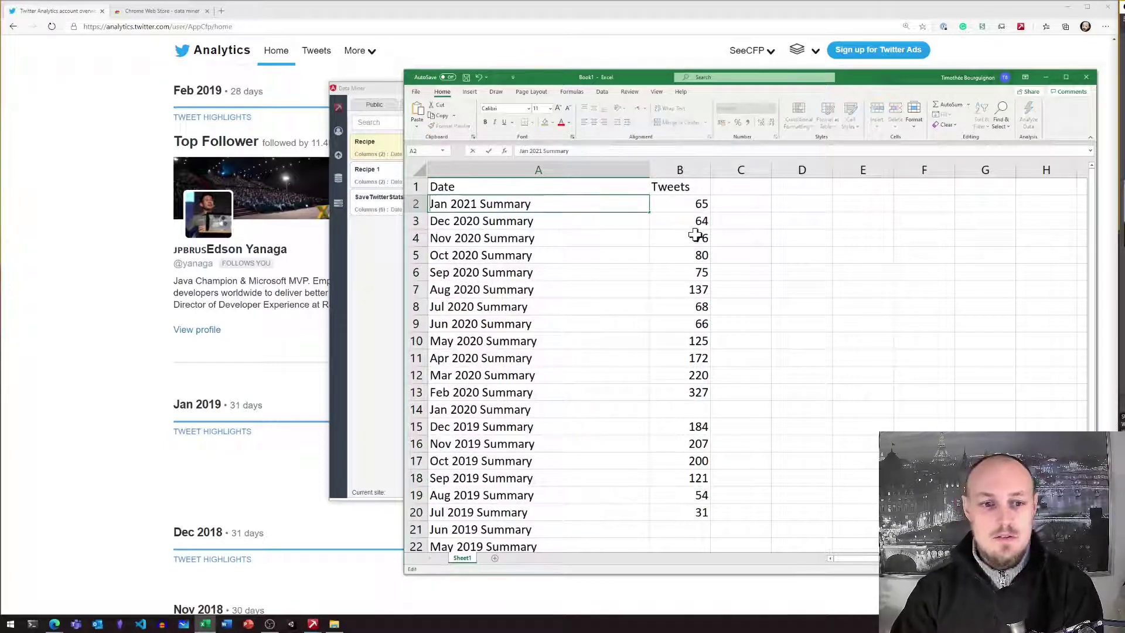
Finish the edit of cell A2 and select the extracted Date and Tweets data in the range A1:B28.
{"action": "left_click", "coordinate": [940, 272]}
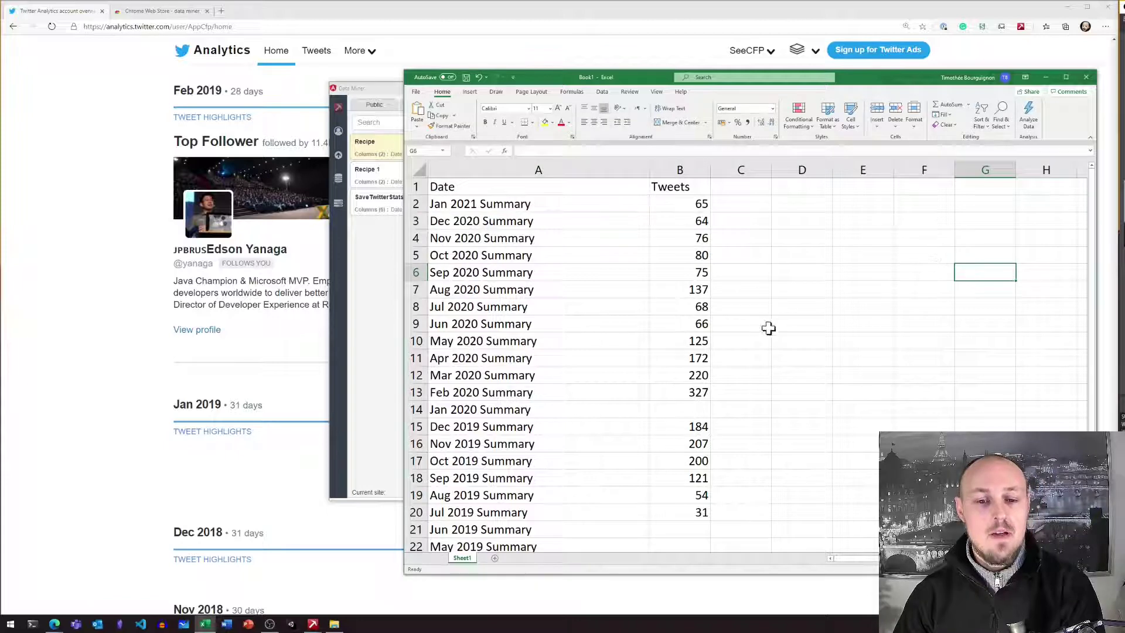
{"action": "scroll", "coordinate": [761, 331], "scroll_direction": "down", "scroll_amount": 2}
{"action": "scroll", "coordinate": [757, 335], "scroll_direction": "down", "scroll_amount": 2}
{"action": "left_click_drag", "start_coordinate": [683, 490], "coordinate": [426, 61]}
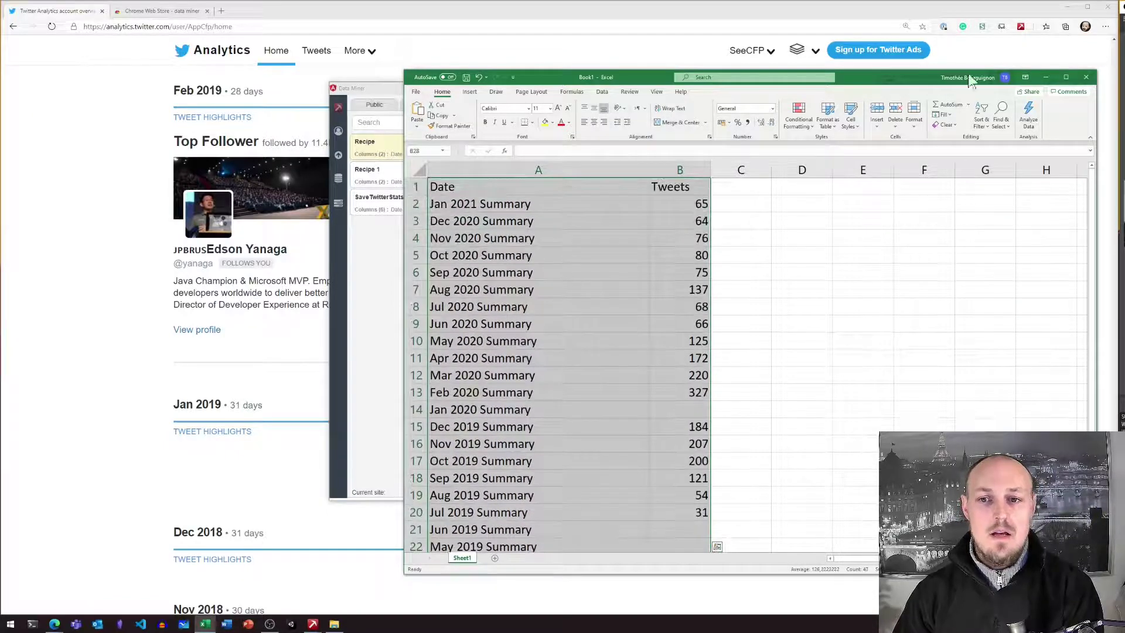
Switch to the Twitter Analytics page in the browser and review the recipe's Date and Tweets columns in Recipe Creator, closing it when done.
{"action": "left_click", "coordinate": [885, 10]}
{"action": "left_click", "coordinate": [1021, 28]}
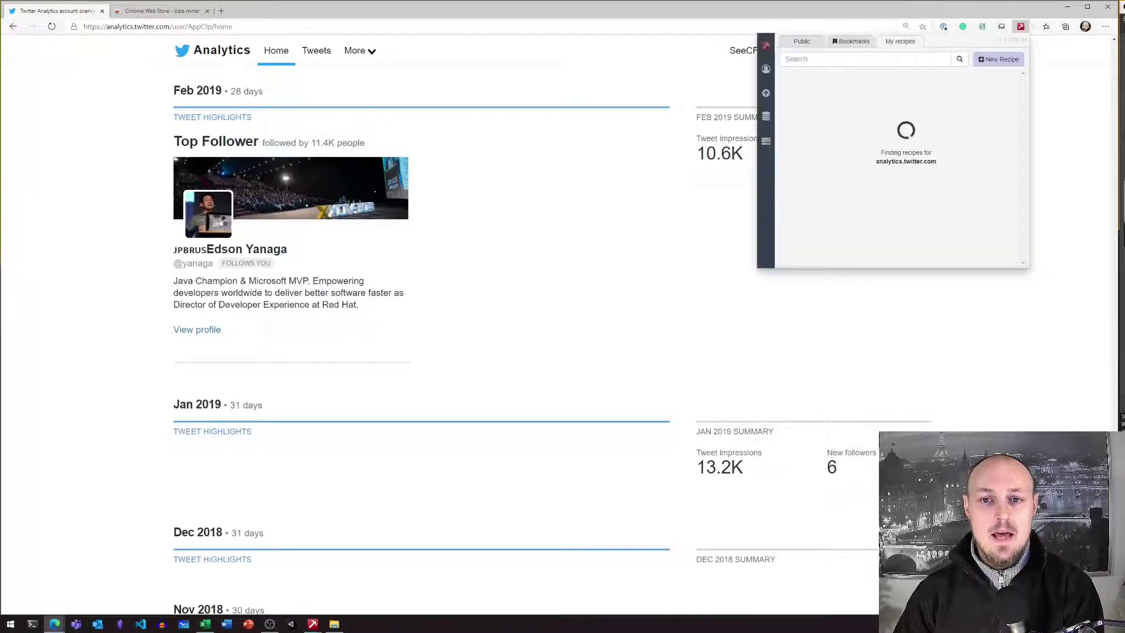
{"action": "left_click", "coordinate": [980, 79]}
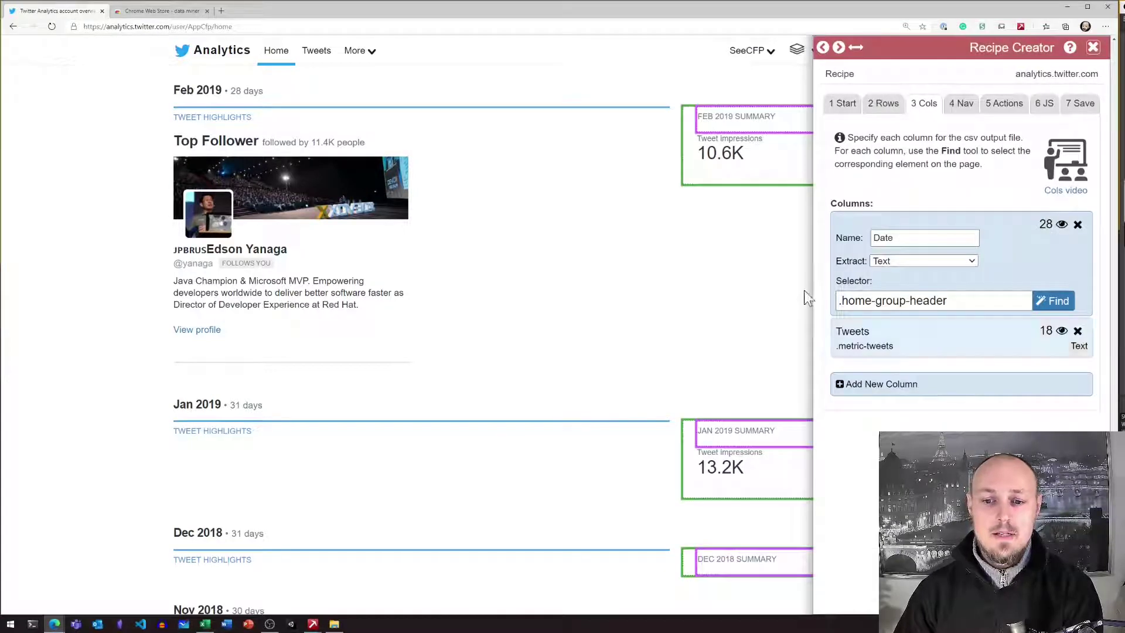
{"action": "scroll", "coordinate": [756, 351], "scroll_direction": "up", "scroll_amount": 7}
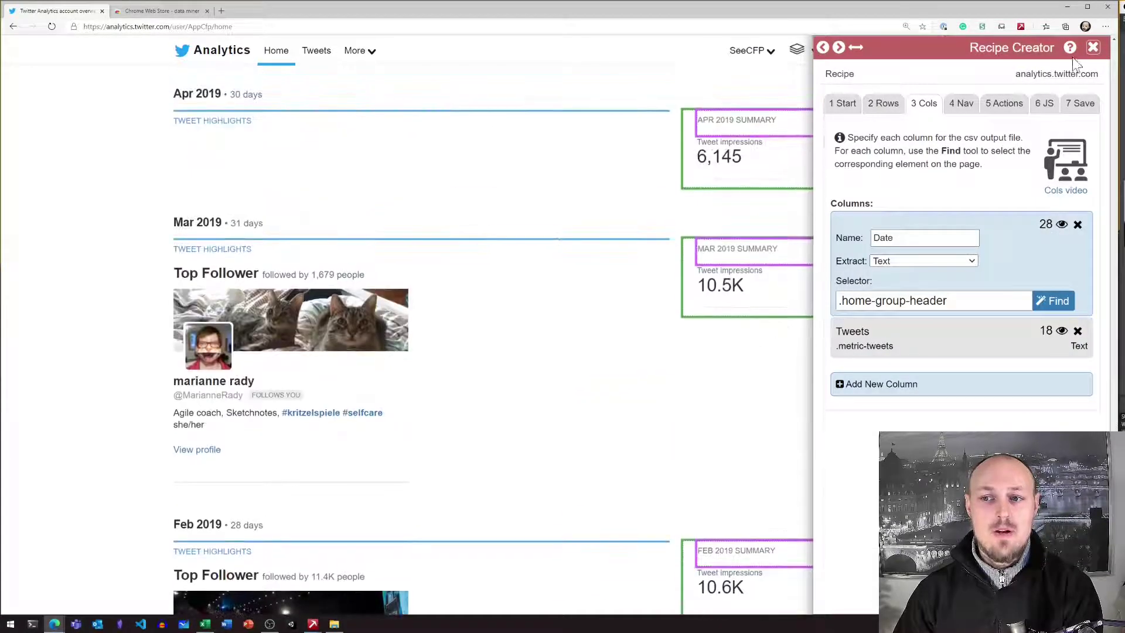
{"action": "left_click", "coordinate": [1093, 47]}
Examine the other metrics in the Dec 2019 summary, such as tweet impressions and profile visits.
{"action": "scroll", "coordinate": [844, 469], "scroll_direction": "up", "scroll_amount": 10}
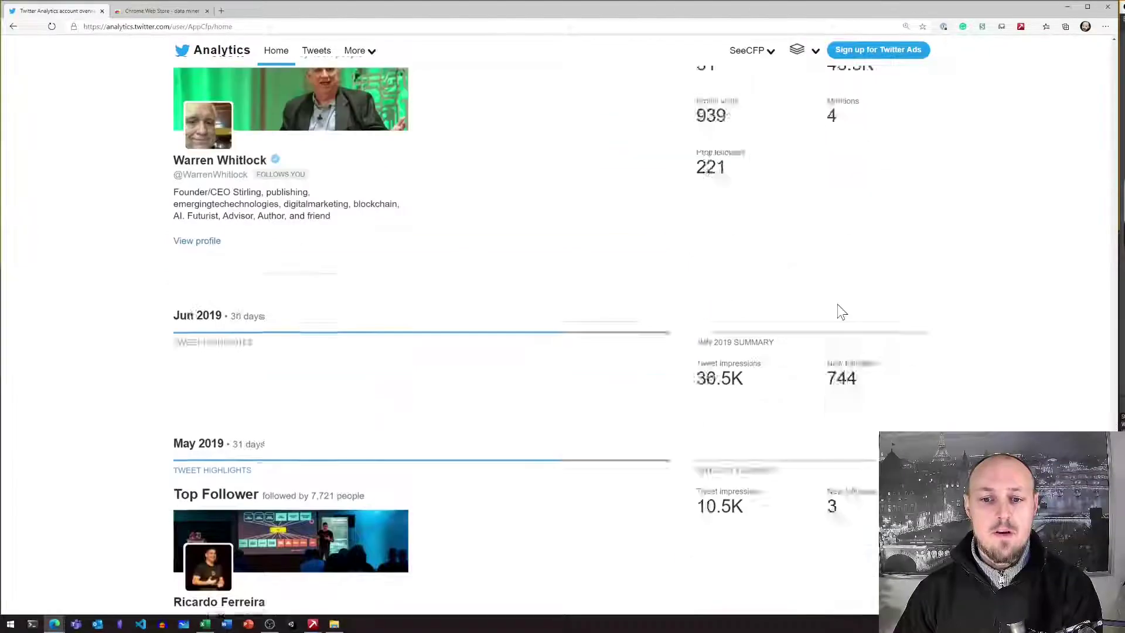
{"action": "scroll", "coordinate": [841, 311], "scroll_direction": "up", "scroll_amount": 15}
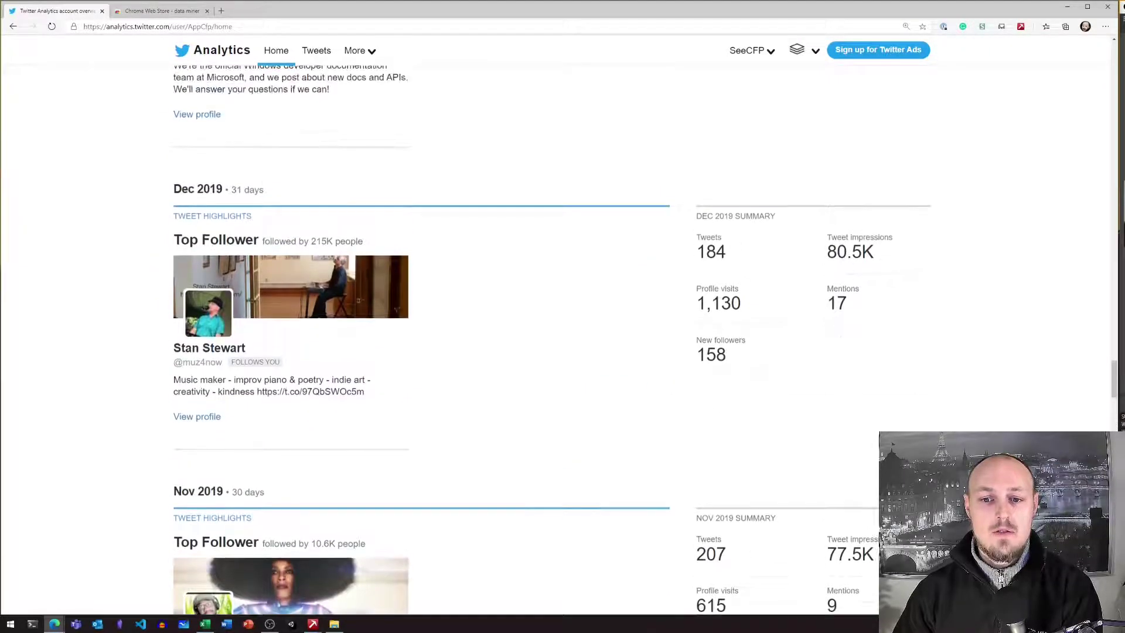
{"action": "double_click", "coordinate": [851, 252]}
{"action": "double_click", "coordinate": [719, 303]}
{"action": "left_click", "coordinate": [816, 323]}
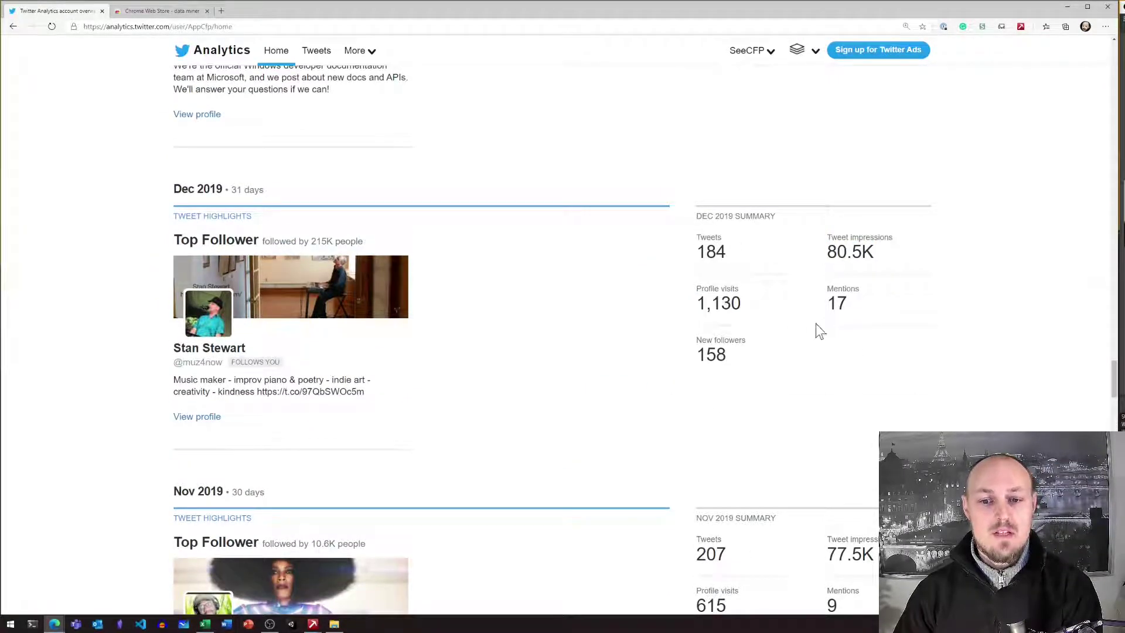